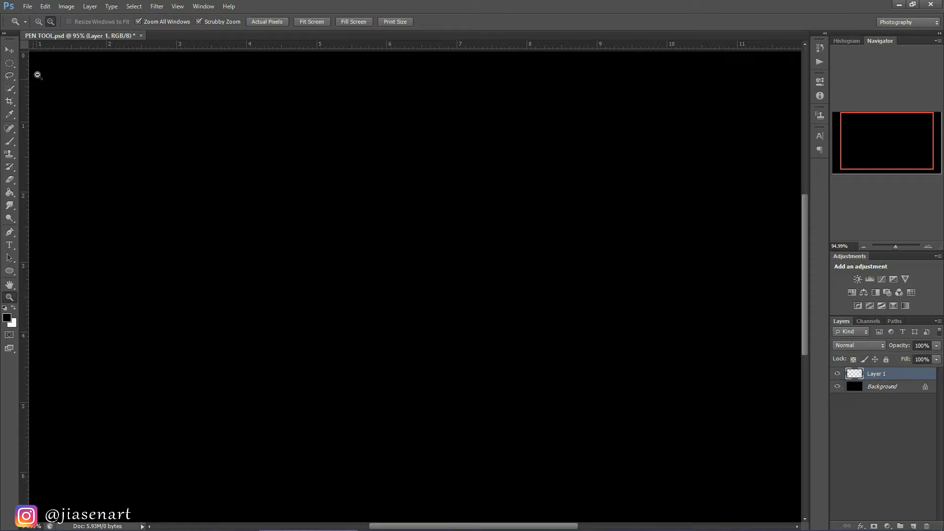
# Select the Pen tool and display the variants in its tool group
pyautogui.click(9, 233)
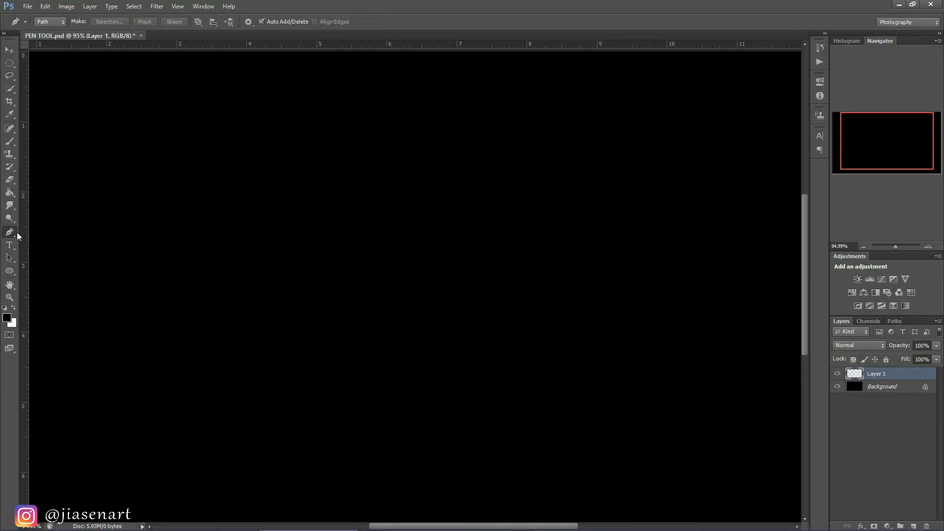
pyautogui.rightClick(10, 231)
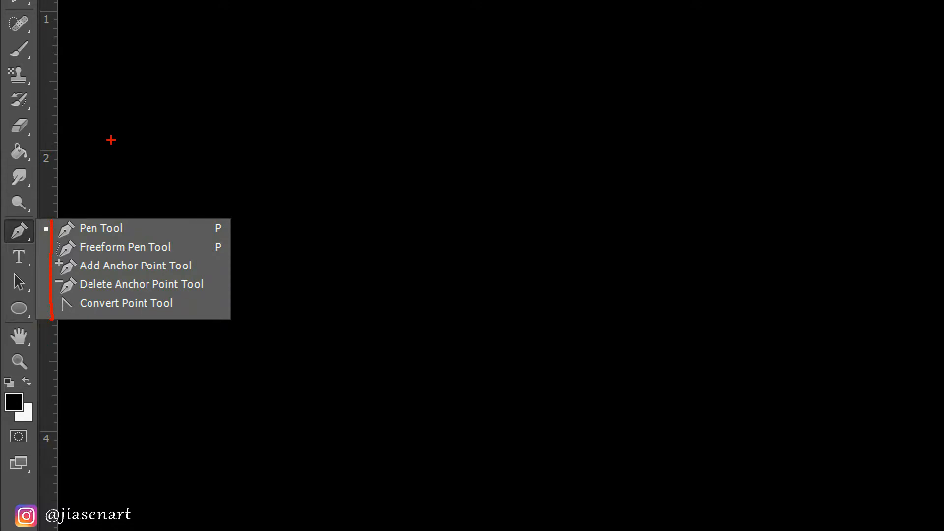
pyautogui.moveTo(110, 140); pyautogui.dragTo(121, 185)
pyautogui.moveTo(93, 137)
pyautogui.mouseDown()
pyautogui.moveTo(121, 185)
pyautogui.moveTo(123, 123)
pyautogui.moveTo(107, 154)
pyautogui.mouseUp()
pyautogui.moveTo(149, 127); pyautogui.dragTo(147, 160)
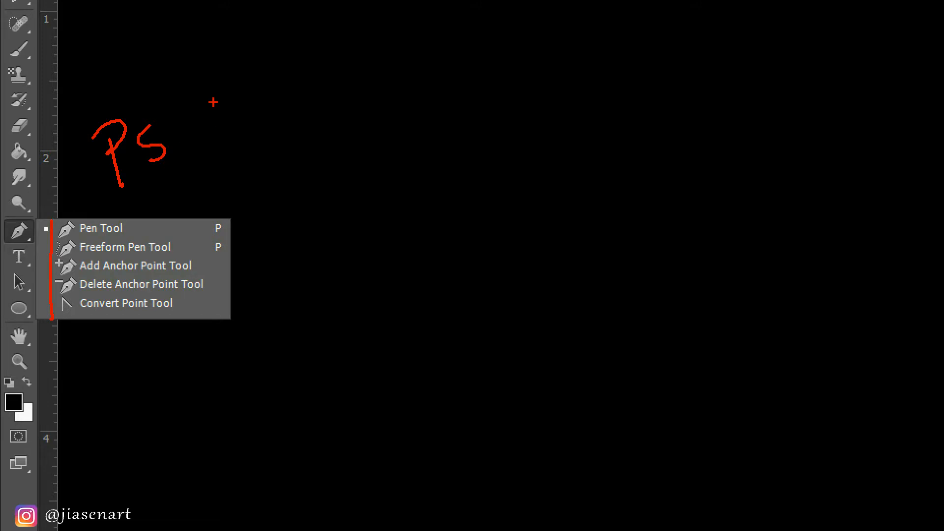
pyautogui.moveTo(213, 101); pyautogui.dragTo(231, 129)
pyautogui.moveTo(246, 89); pyautogui.dragTo(252, 105)
pyautogui.moveTo(285, 61); pyautogui.dragTo(276, 105)
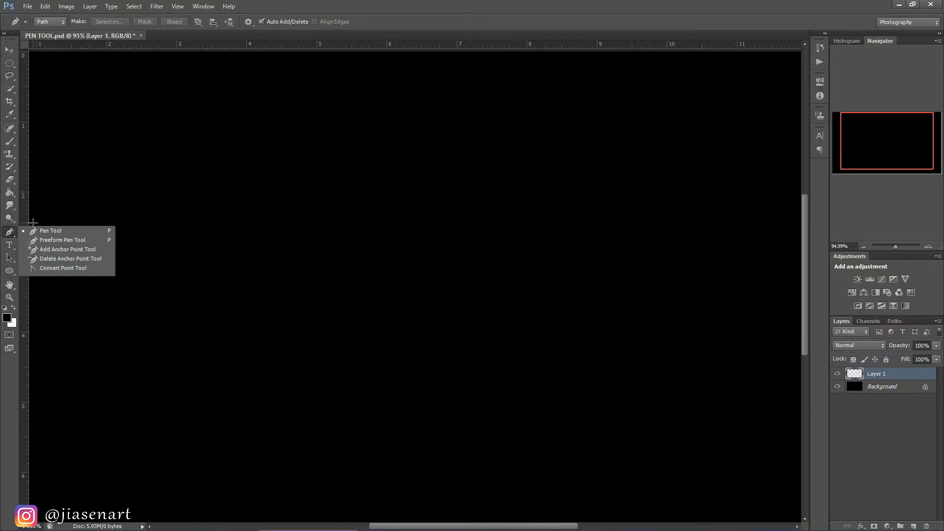
# Draw an open path of two straight segments through three anchor points, shaped like an inverted V, on Layer 1
pyautogui.click(116, 231)
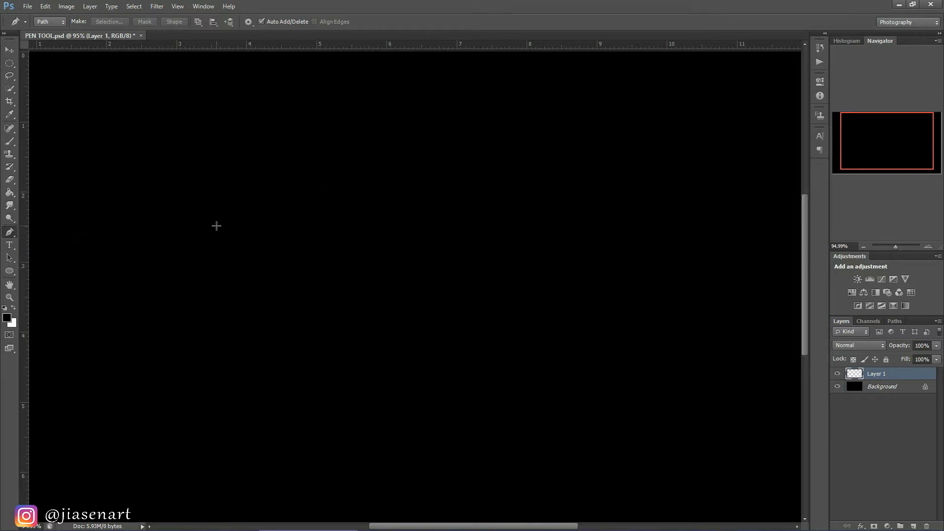
pyautogui.click(209, 252)
pyautogui.click(351, 171)
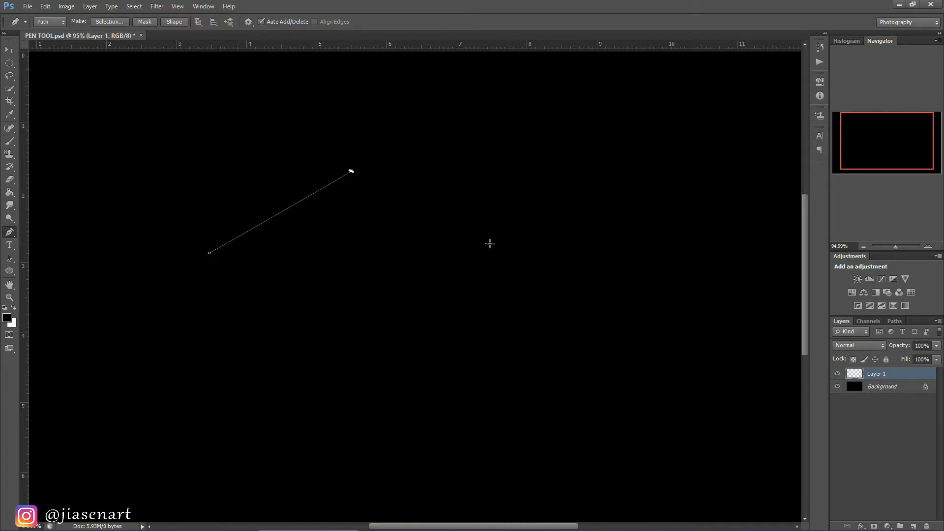
pyautogui.click(504, 248)
pyautogui.moveTo(207, 242)
pyautogui.mouseDown()
pyautogui.moveTo(204, 267)
pyautogui.moveTo(217, 254)
pyautogui.moveTo(201, 239)
pyautogui.mouseUp()
pyautogui.moveTo(348, 156)
pyautogui.mouseDown()
pyautogui.moveTo(338, 178)
pyautogui.moveTo(361, 180)
pyautogui.moveTo(358, 158)
pyautogui.mouseUp()
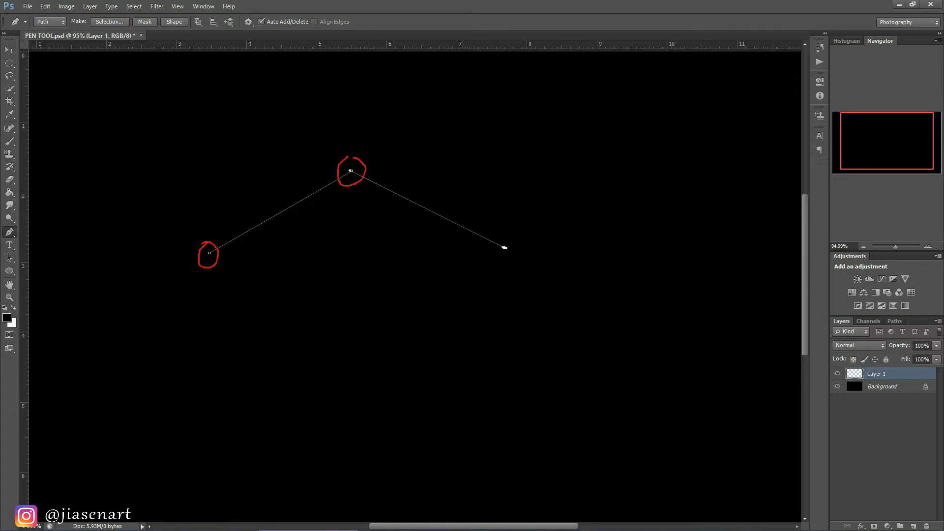
pyautogui.moveTo(506, 235); pyautogui.dragTo(495, 232)
pyautogui.moveTo(241, 249); pyautogui.dragTo(314, 202)
pyautogui.moveTo(386, 203); pyautogui.dragTo(472, 241)
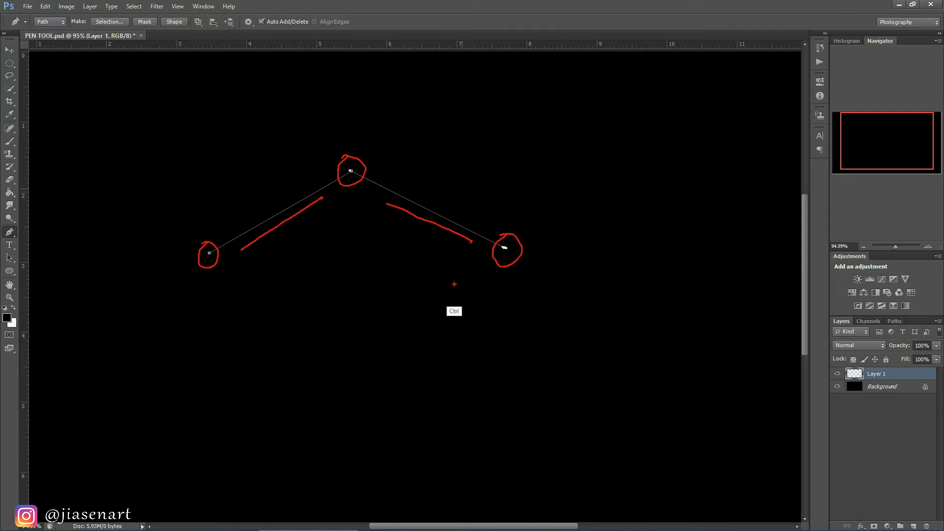
pyautogui.hotkey('ctrl', '2')
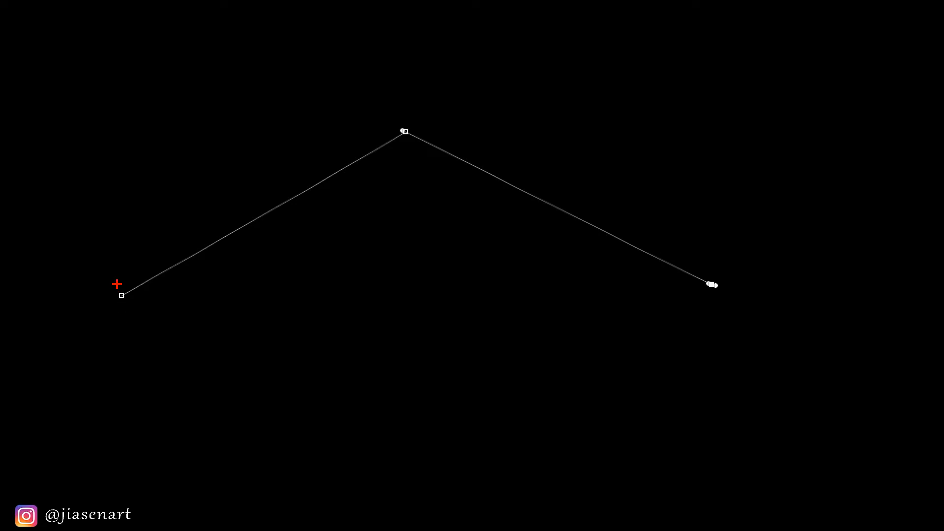
pyautogui.moveTo(115, 284)
pyautogui.mouseDown()
pyautogui.moveTo(138, 310)
pyautogui.moveTo(107, 290)
pyautogui.mouseUp()
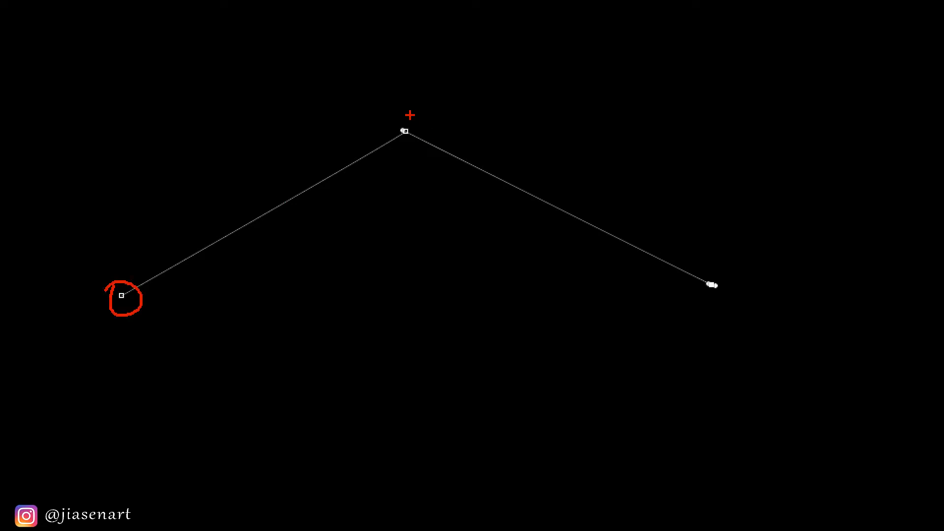
pyautogui.moveTo(408, 114)
pyautogui.mouseDown()
pyautogui.moveTo(414, 144)
pyautogui.moveTo(408, 109)
pyautogui.mouseUp()
pyautogui.moveTo(709, 269)
pyautogui.mouseDown()
pyautogui.moveTo(708, 301)
pyautogui.moveTo(697, 276)
pyautogui.mouseUp()
pyautogui.moveTo(225, 258); pyautogui.dragTo(310, 207)
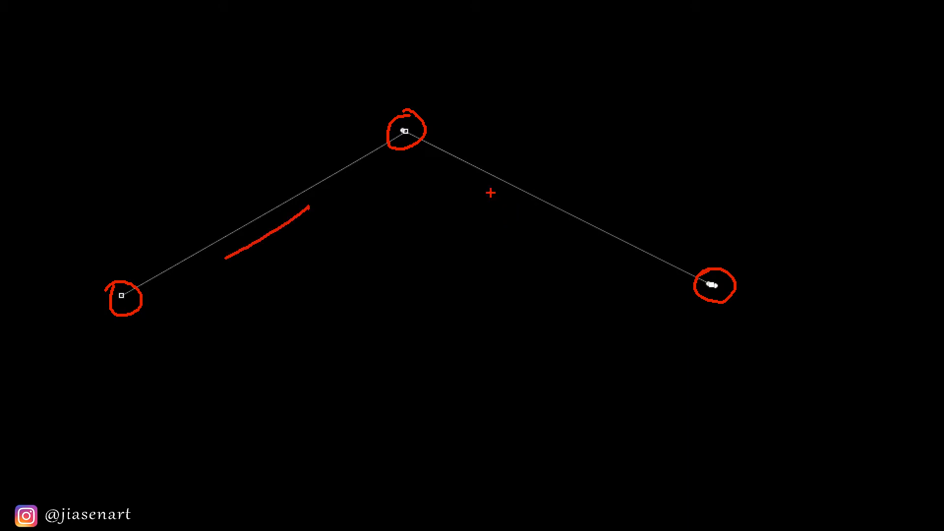
pyautogui.moveTo(491, 192); pyautogui.dragTo(581, 234)
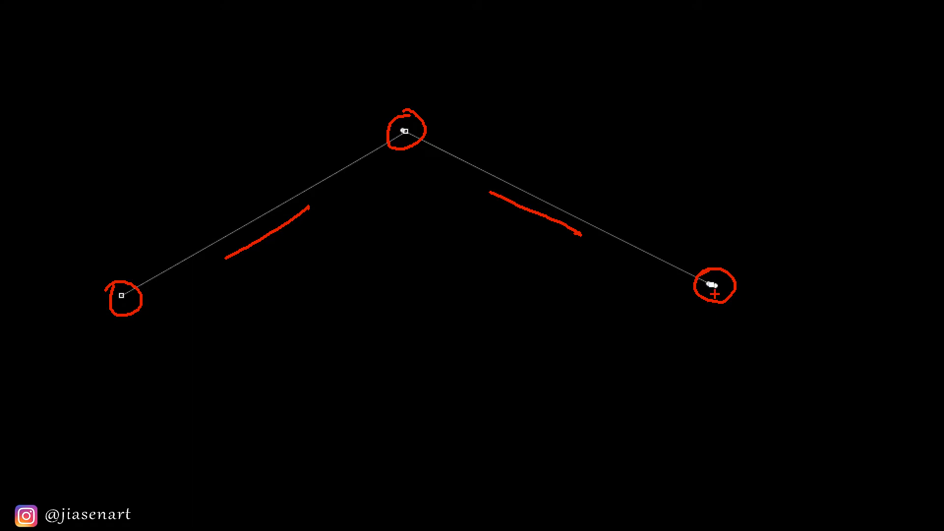
pyautogui.moveTo(706, 318); pyautogui.dragTo(738, 321)
pyautogui.press('ctrl')
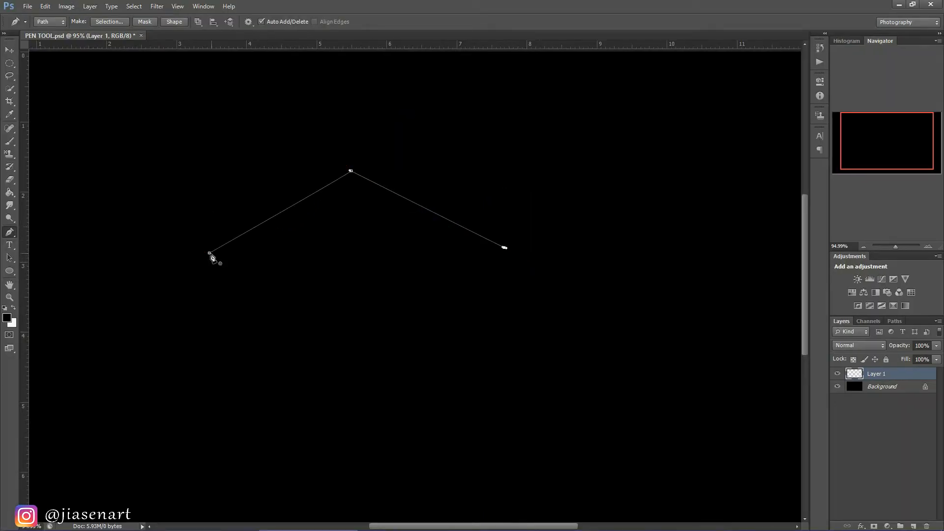
# Close the path into a triangle at its starting anchor point and create a vector mask from it on Layer 1
pyautogui.click(210, 253)
pyautogui.rightClick(346, 208)
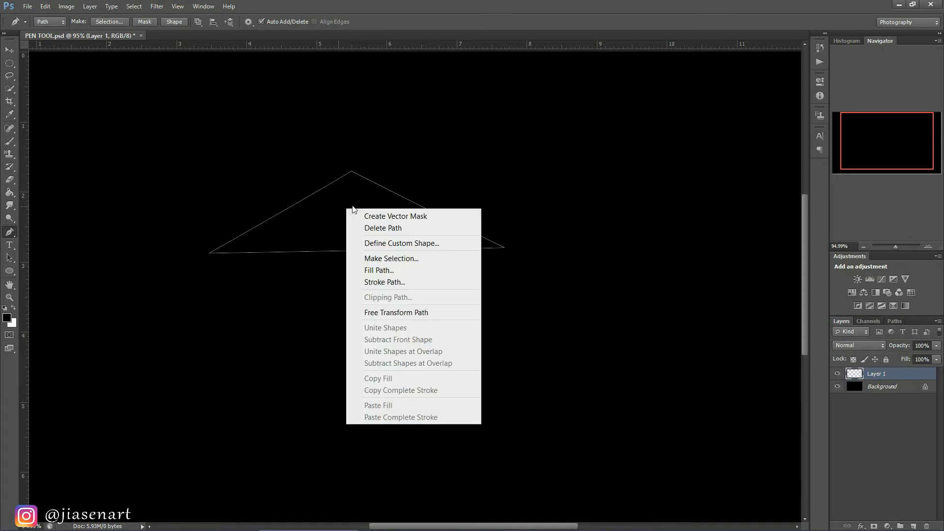
pyautogui.click(415, 215)
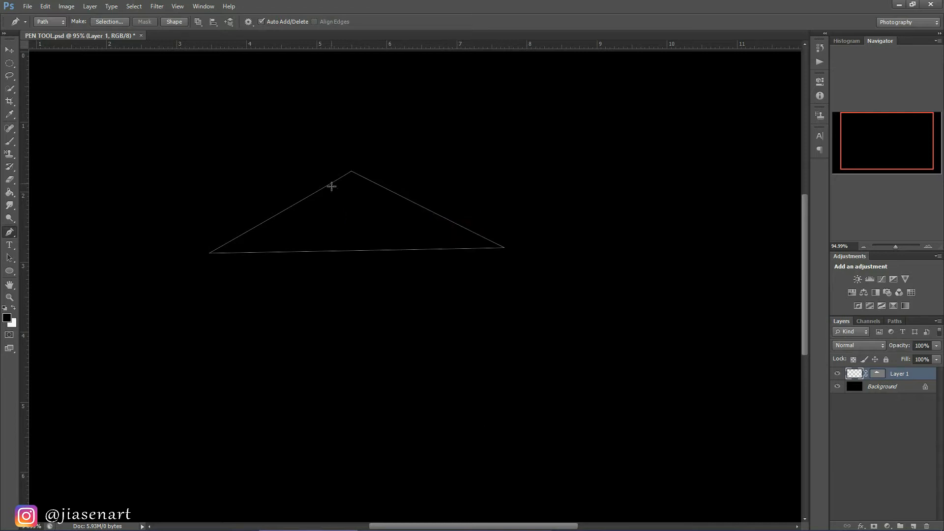
# Make white the foreground color and brush several diagonal strokes across the masked triangle at 50% opacity and flow
pyautogui.click(12, 141)
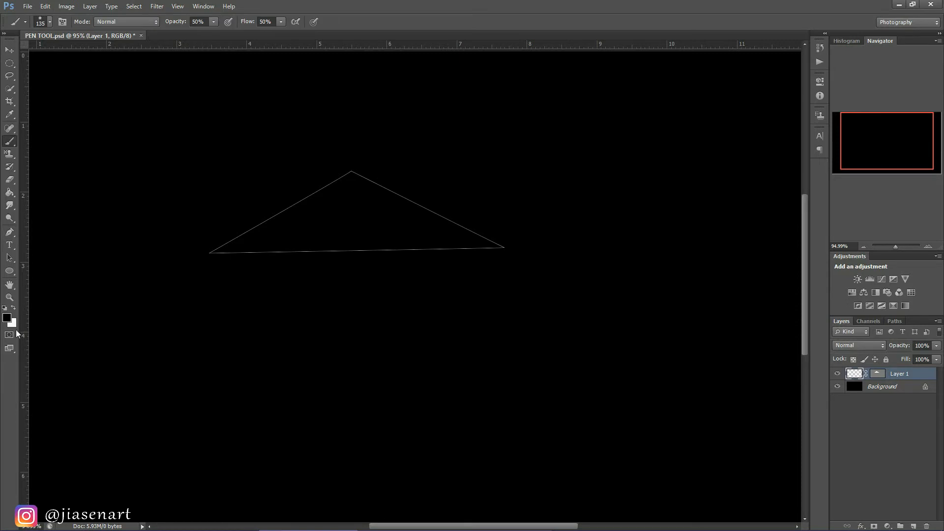
pyautogui.click(14, 307)
pyautogui.moveTo(270, 149); pyautogui.dragTo(402, 325)
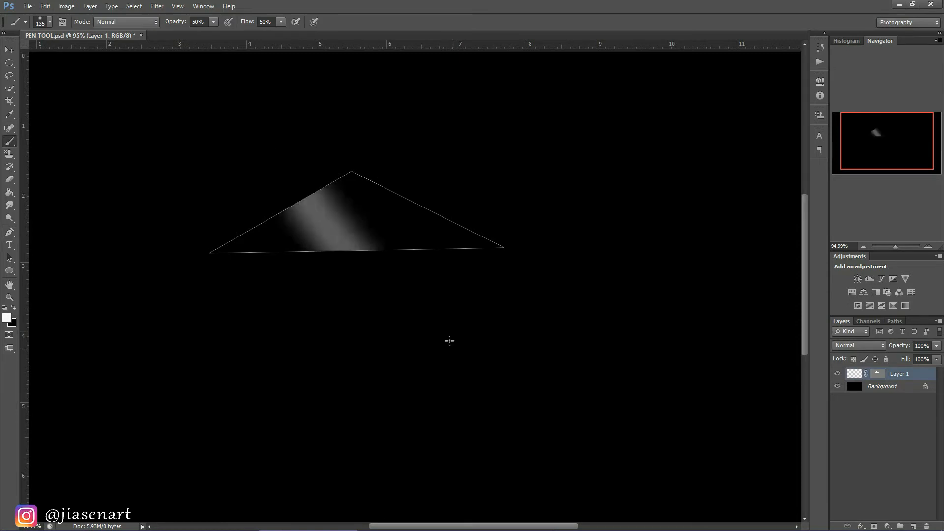
pyautogui.moveTo(302, 141); pyautogui.dragTo(512, 308)
pyautogui.moveTo(461, 152); pyautogui.dragTo(417, 333)
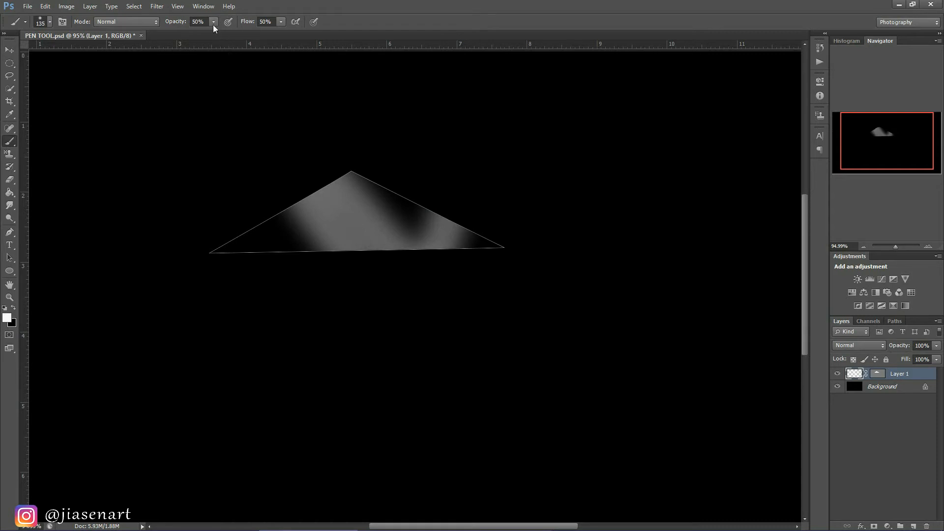
# Set the brush opacity and flow to 100% and paint bright white strokes across both sides of the triangle
pyautogui.click(281, 22)
pyautogui.moveTo(282, 32); pyautogui.dragTo(312, 33)
pyautogui.moveTo(470, 188); pyautogui.dragTo(389, 323)
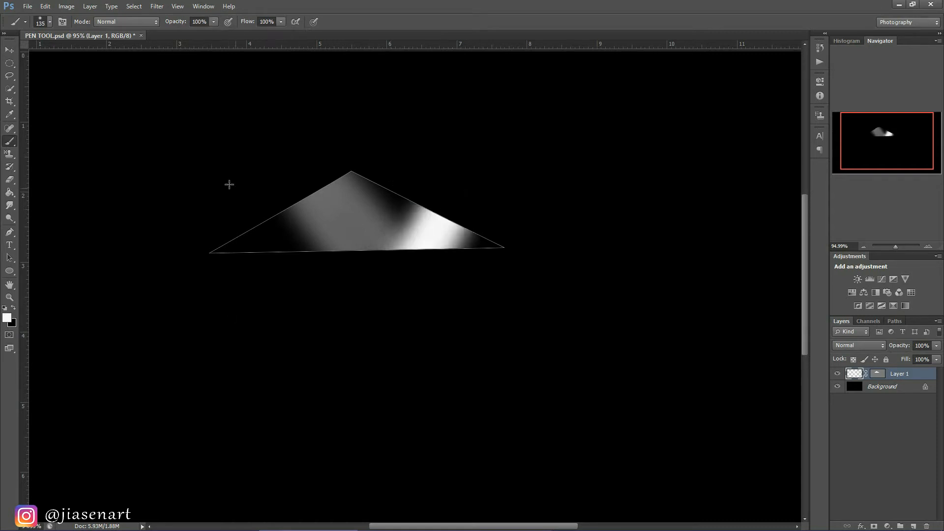
pyautogui.moveTo(229, 185); pyautogui.dragTo(324, 378)
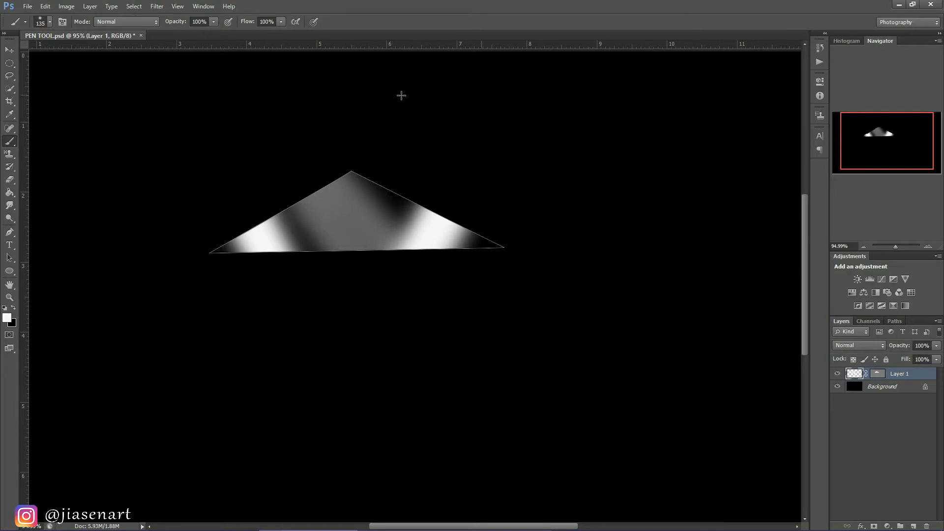
# Switch back to the Pen tool and examine the commands available for the triangle path
pyautogui.press('p')
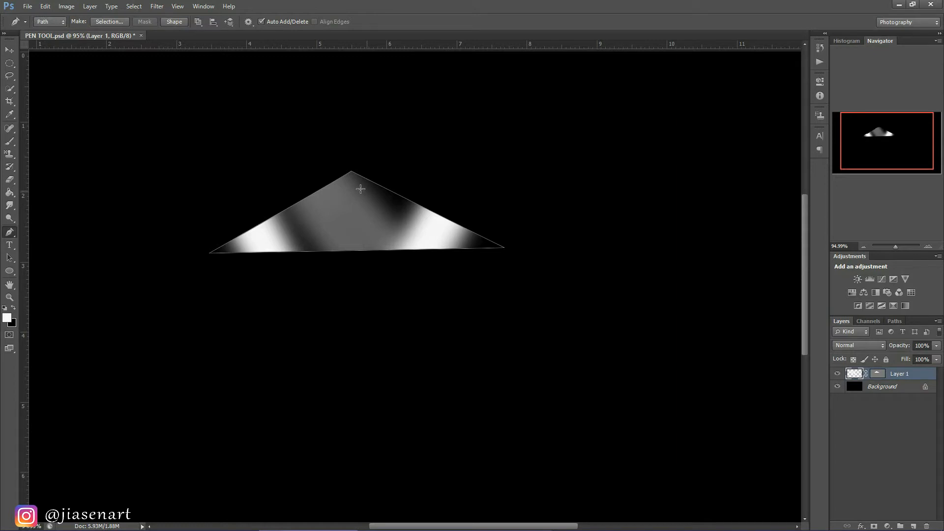
pyautogui.rightClick(359, 205)
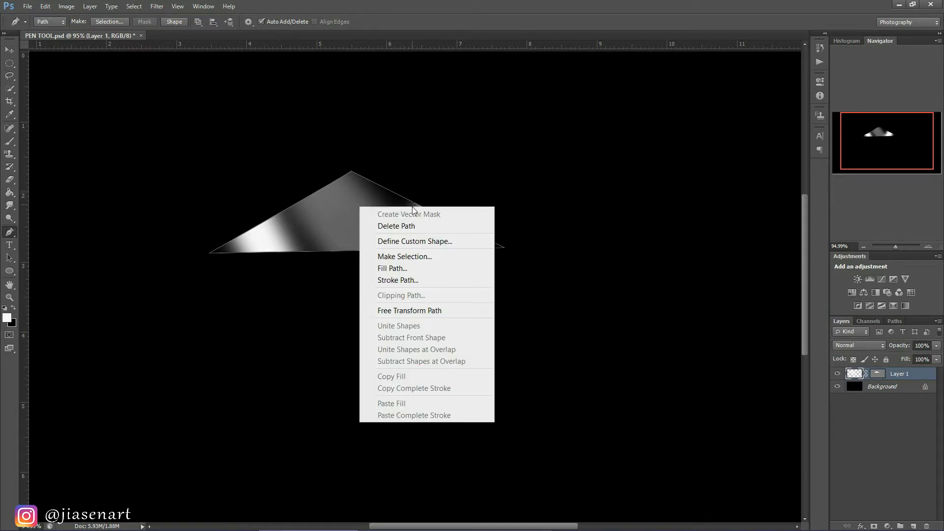
pyautogui.click(420, 229)
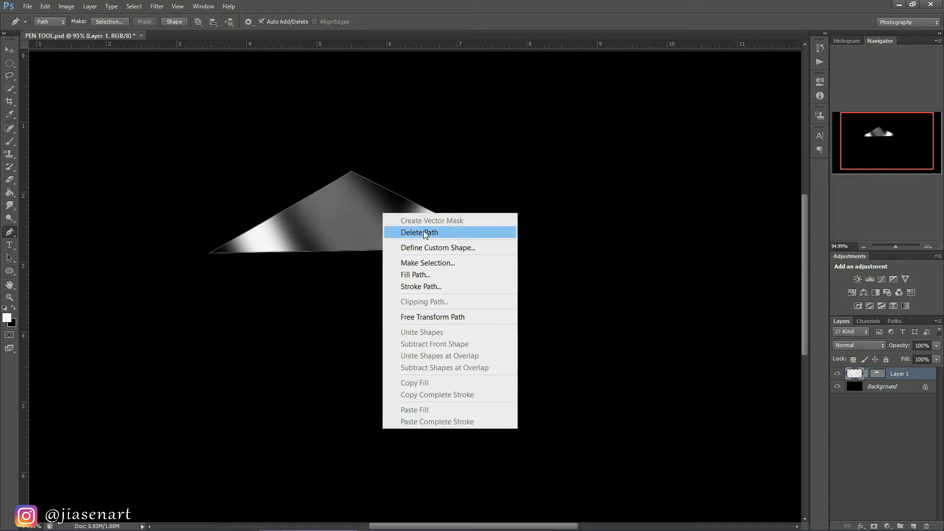
# Add a new layer above Layer 1 and hide Layer 1
pyautogui.click(838, 374)
pyautogui.click(838, 374)
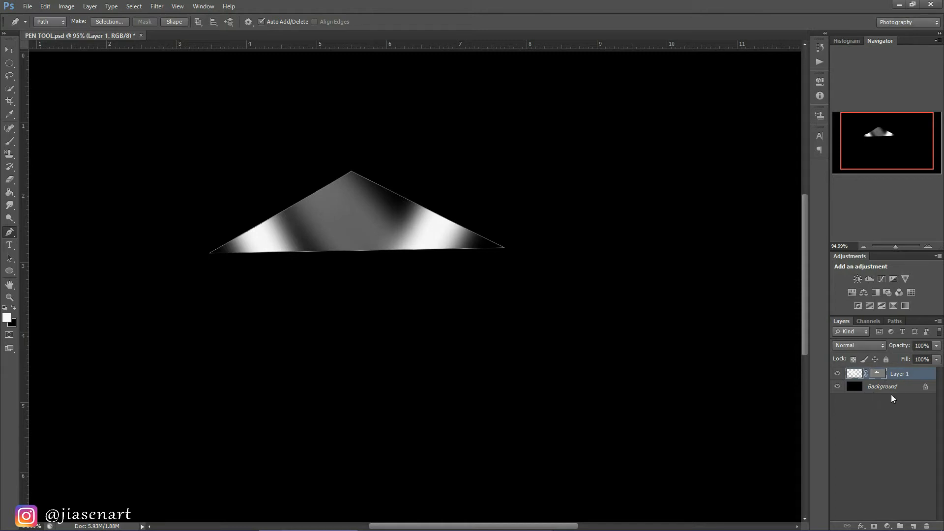
pyautogui.click(913, 525)
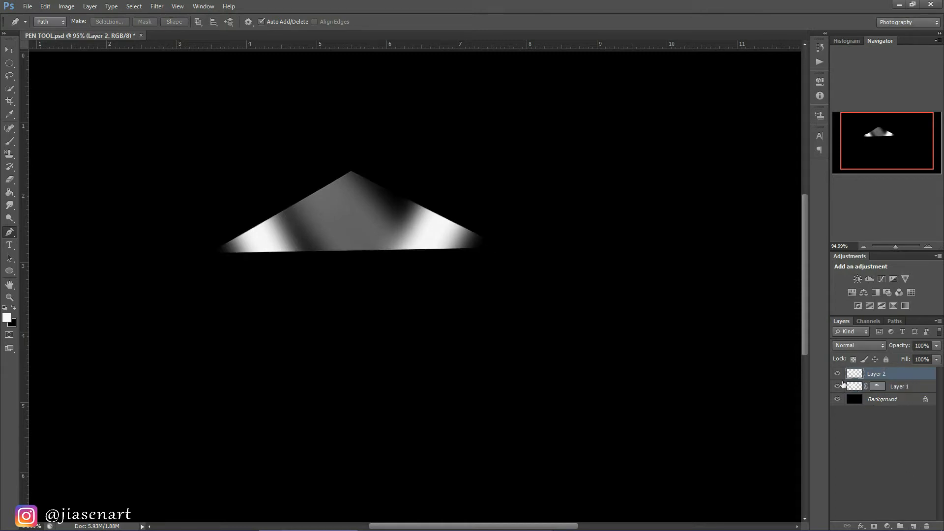
pyautogui.click(837, 387)
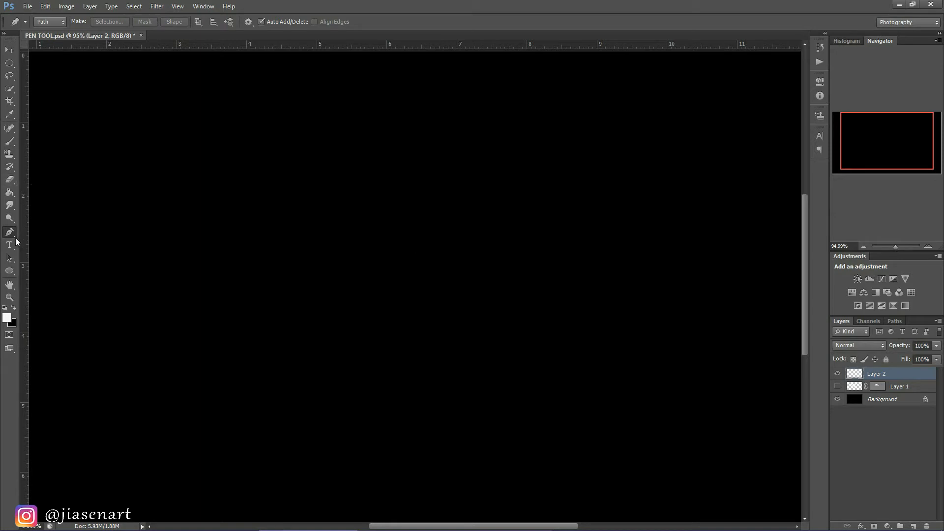
# Draw a closed teardrop-shaped path with the Pen tool, using curved segments through three anchor points on Layer 2
pyautogui.click(257, 209)
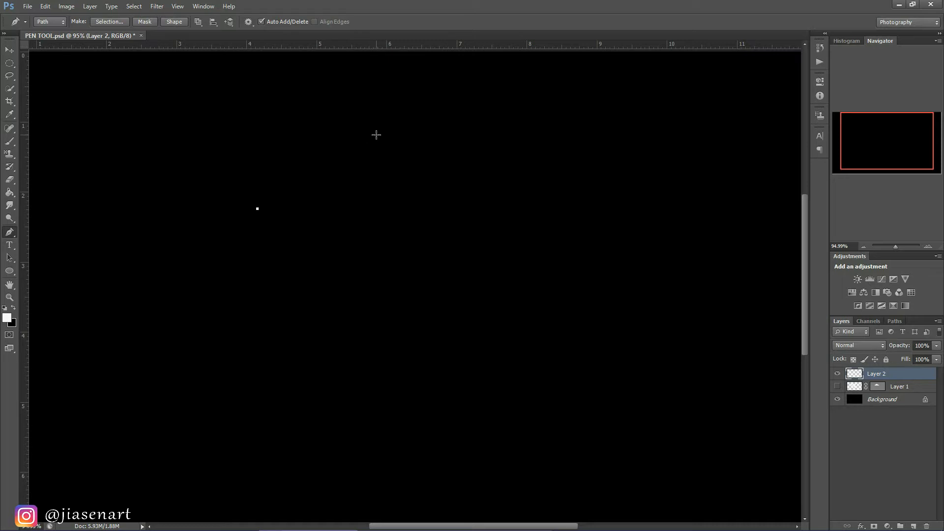
pyautogui.click(374, 136)
pyautogui.moveTo(374, 136); pyautogui.dragTo(470, 172)
pyautogui.moveTo(317, 241); pyautogui.dragTo(268, 227)
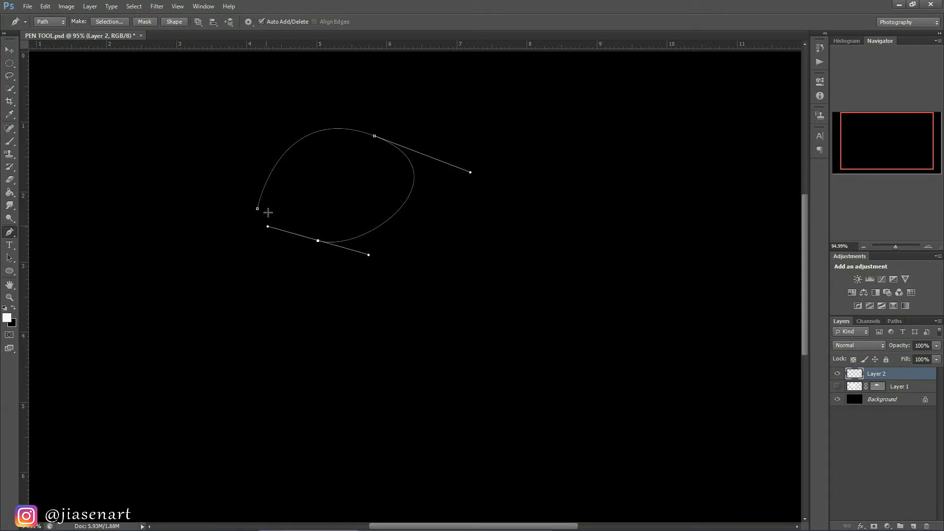
pyautogui.click(257, 211)
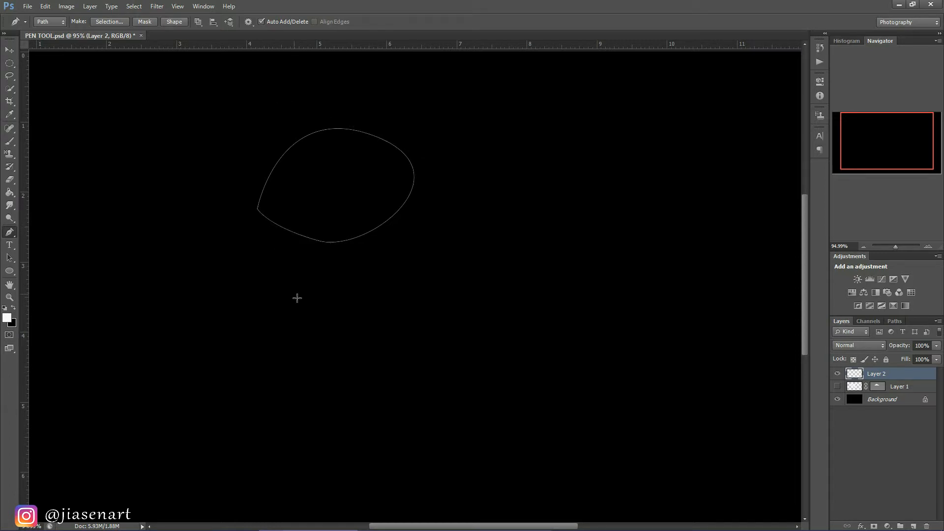
# Define the teardrop path as a custom shape named TEAR
pyautogui.rightClick(328, 156)
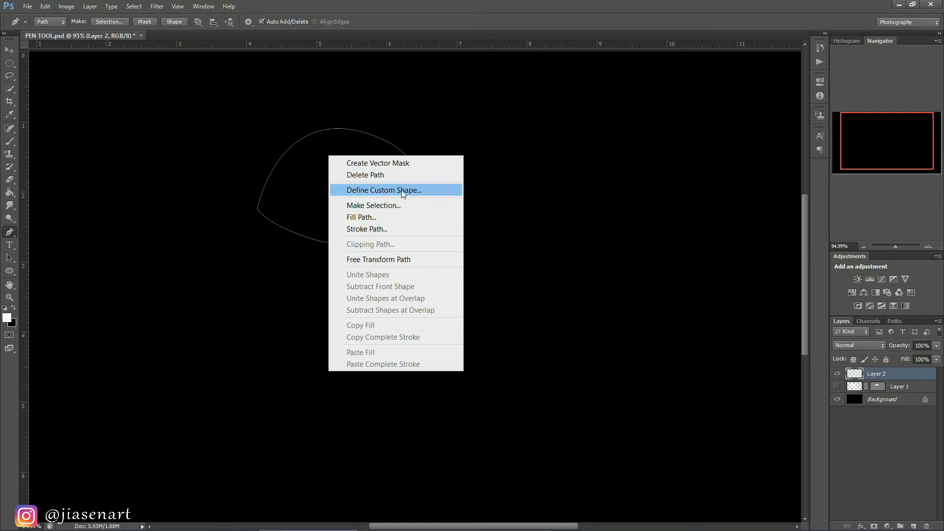
pyautogui.click(383, 190)
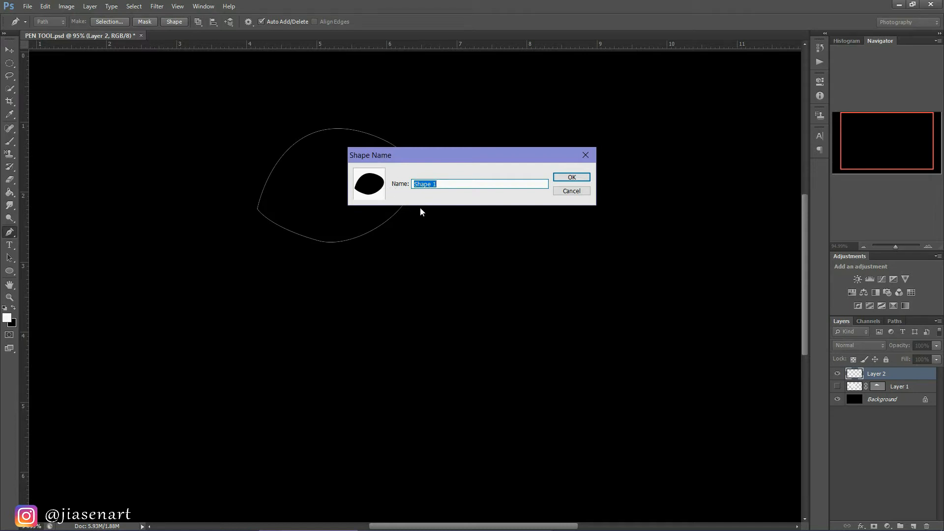
pyautogui.write('TEAR')
pyautogui.click(572, 177)
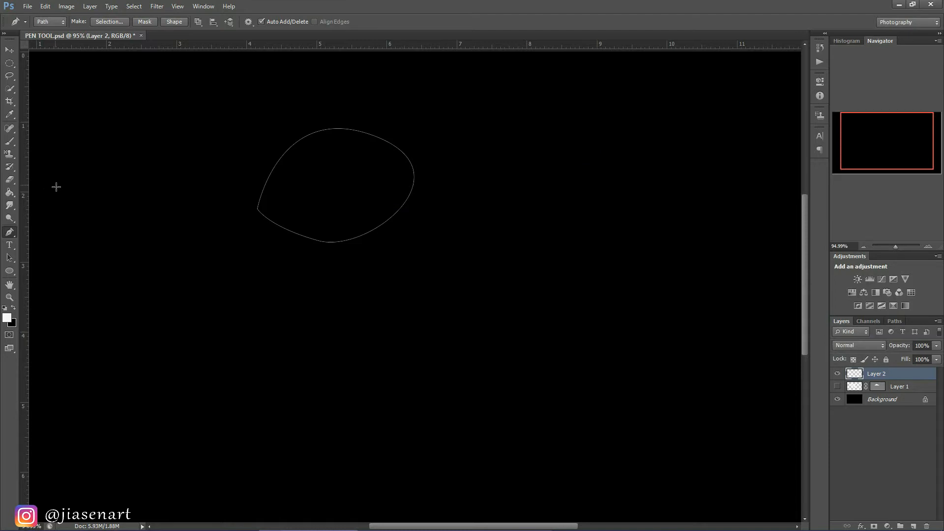
# Draw the saved TEAR shape with the Custom Shape tool beside the original path, about 373 by 295 px with white fill
pyautogui.click(9, 272)
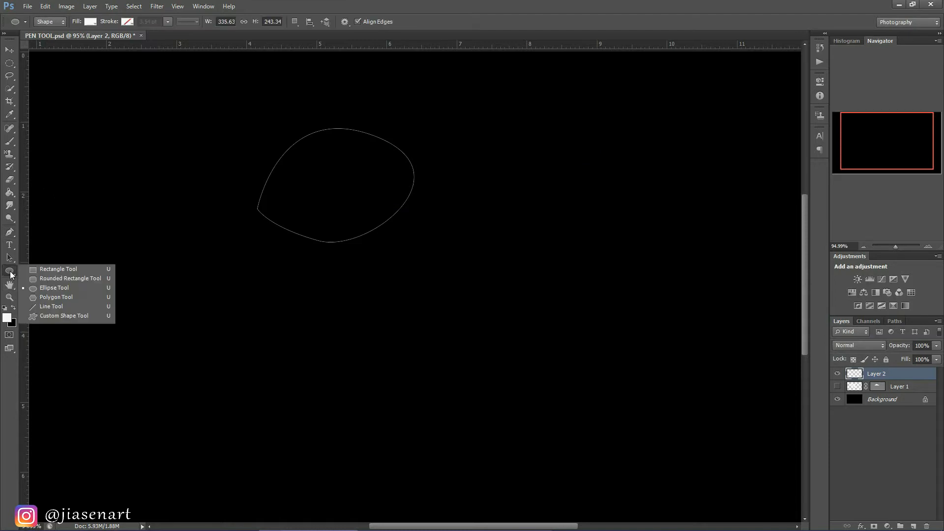
pyautogui.click(47, 316)
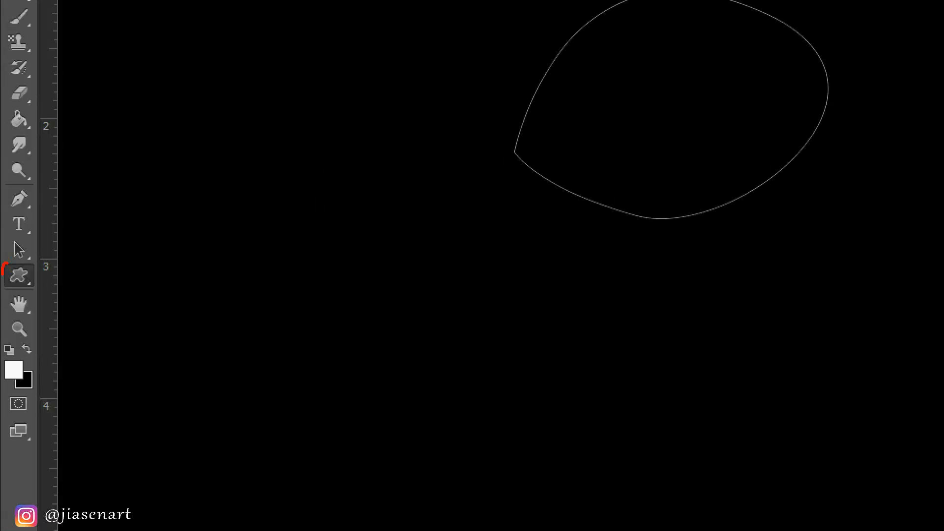
pyautogui.click(390, 21)
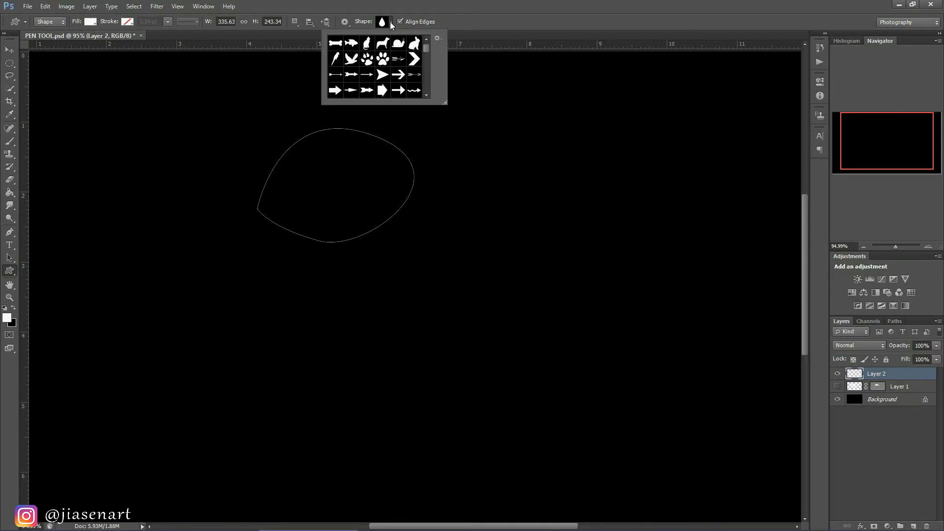
pyautogui.moveTo(427, 49); pyautogui.dragTo(428, 100)
pyautogui.click(352, 92)
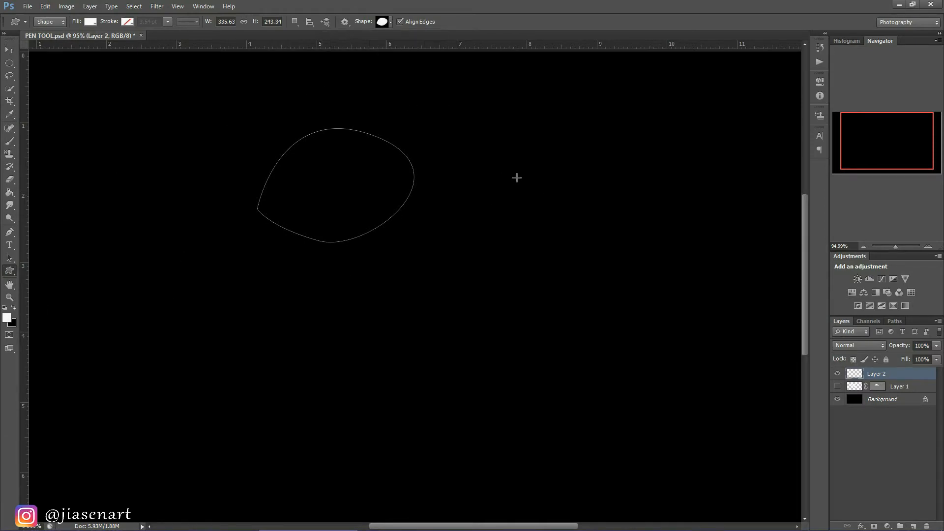
pyautogui.moveTo(514, 176); pyautogui.dragTo(683, 300)
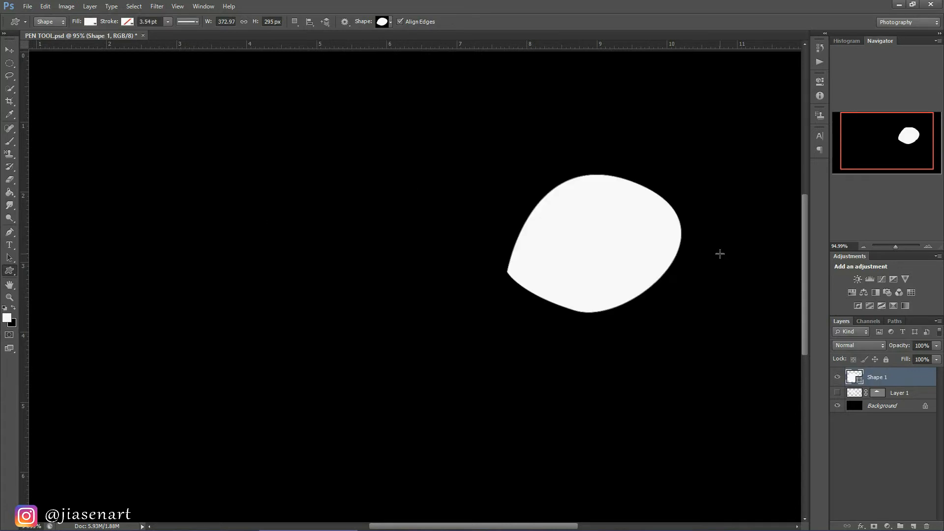
# Hide Shape 1 and, on a new layer above it, draw a closed dome-shaped Pen path through three anchor points
pyautogui.click(838, 377)
pyautogui.click(913, 525)
pyautogui.press('p')
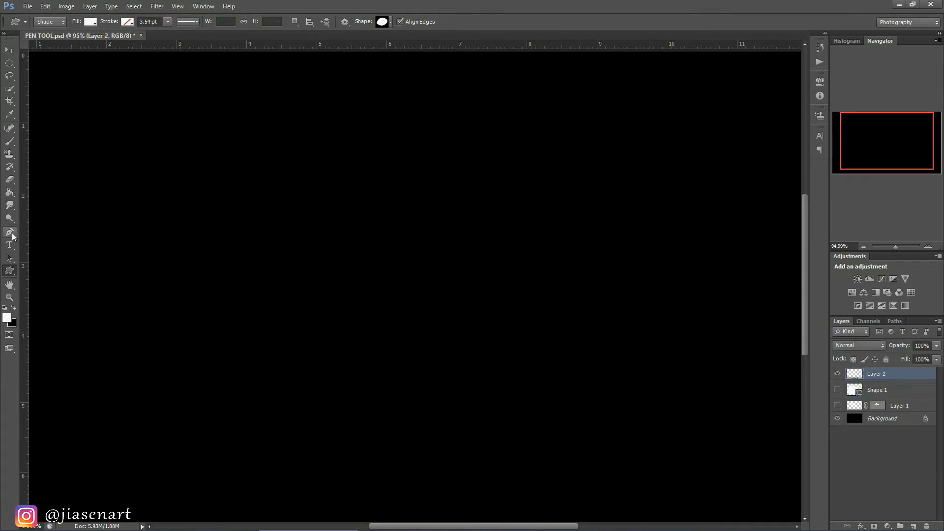
pyautogui.click(250, 194)
pyautogui.moveTo(342, 123); pyautogui.dragTo(400, 136)
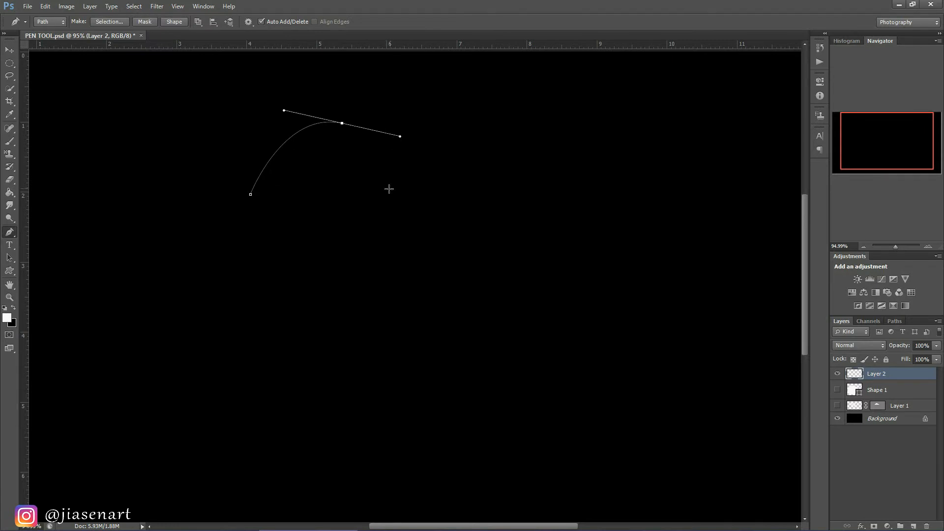
pyautogui.moveTo(390, 191); pyautogui.dragTo(408, 181)
pyautogui.click(250, 195)
# Convert the dome-shaped path into a new anti-aliased selection with a 5-pixel feather radius
pyautogui.rightClick(340, 156)
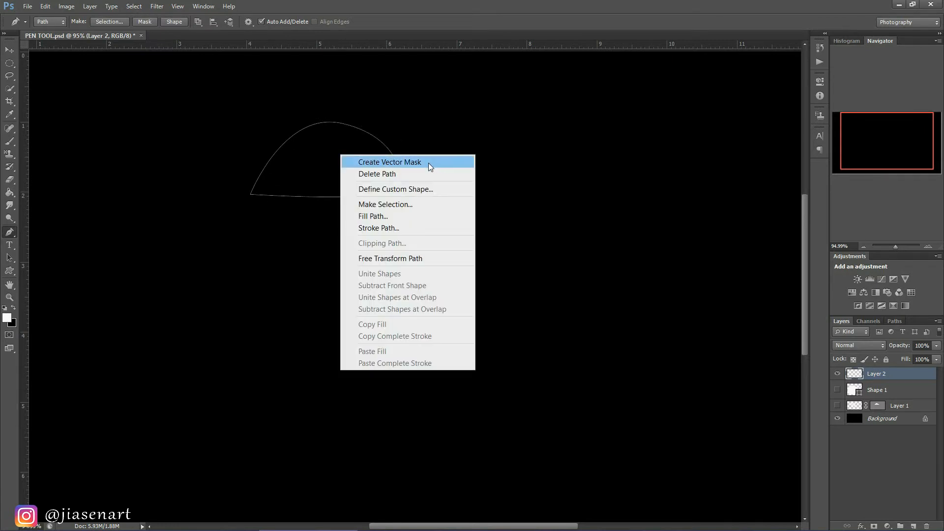
pyautogui.click(397, 205)
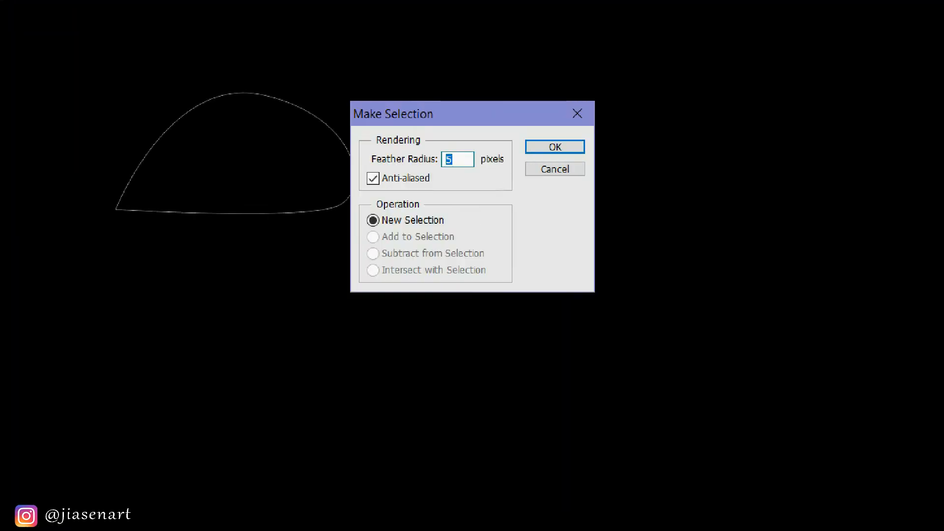
pyautogui.moveTo(445, 138)
pyautogui.mouseDown()
pyautogui.moveTo(425, 146)
pyautogui.moveTo(424, 166)
pyautogui.moveTo(450, 171)
pyautogui.moveTo(462, 159)
pyautogui.moveTo(435, 137)
pyautogui.mouseUp()
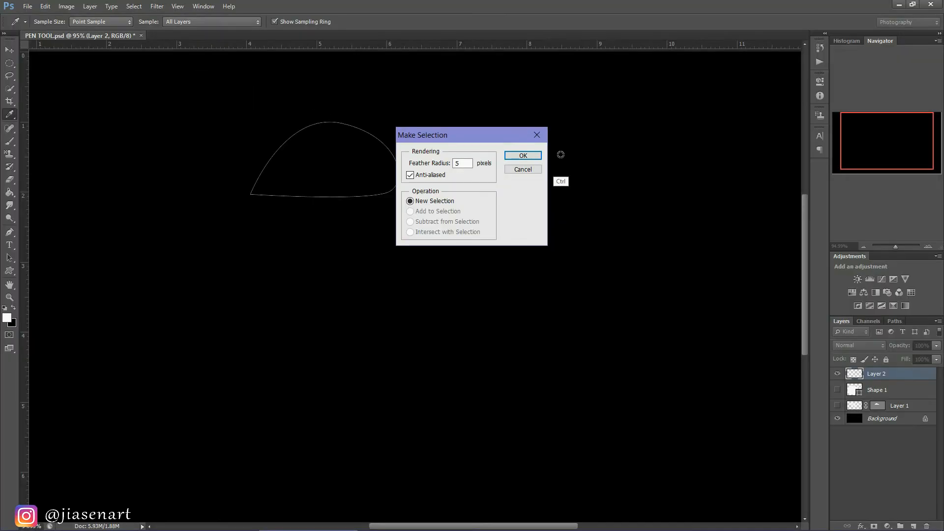
pyautogui.click(522, 156)
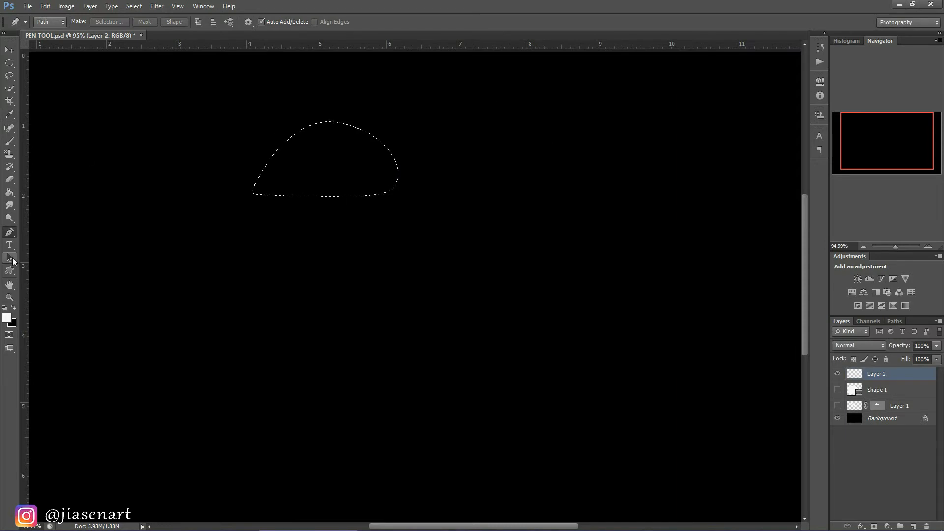
# Paint the whole feathered selection white on Layer 2 with the Brush tool and deselect it
pyautogui.click(10, 143)
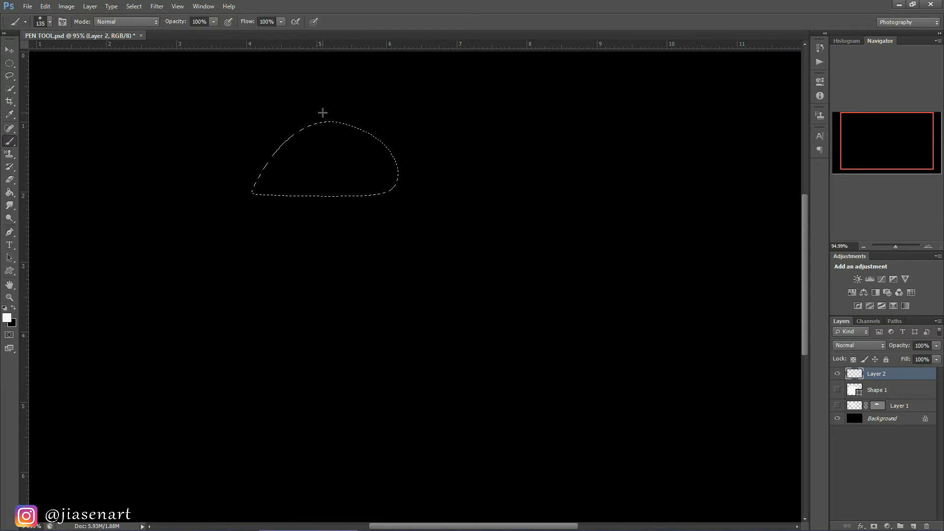
pyautogui.moveTo(322, 120); pyautogui.dragTo(291, 299)
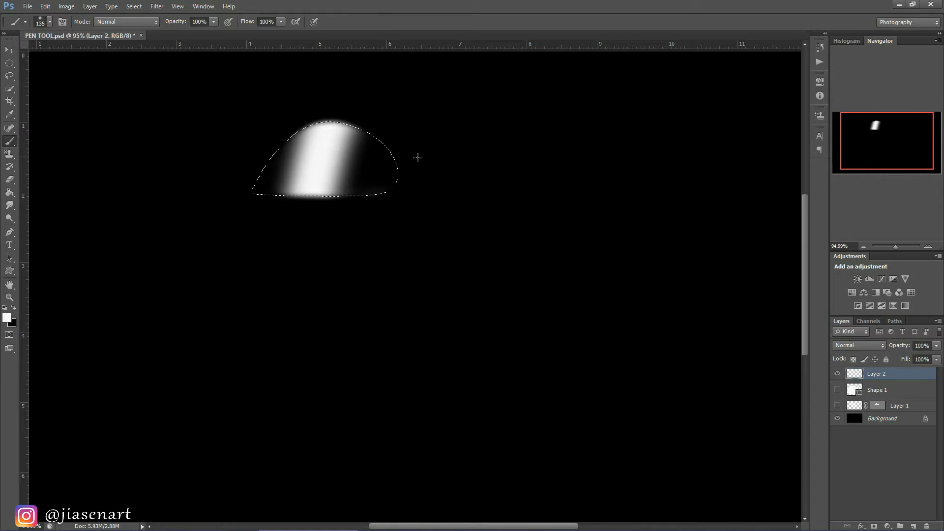
pyautogui.moveTo(411, 166)
pyautogui.mouseDown()
pyautogui.moveTo(226, 194)
pyautogui.moveTo(147, 217)
pyautogui.mouseUp()
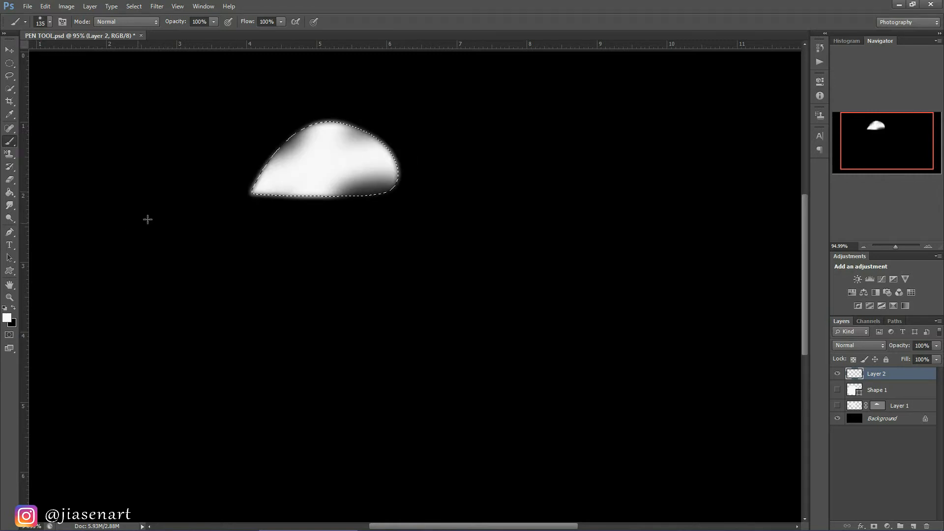
pyautogui.moveTo(338, 113)
pyautogui.mouseDown()
pyautogui.moveTo(365, 108)
pyautogui.moveTo(265, 147)
pyautogui.moveTo(327, 195)
pyautogui.moveTo(361, 183)
pyautogui.moveTo(458, 190)
pyautogui.mouseUp()
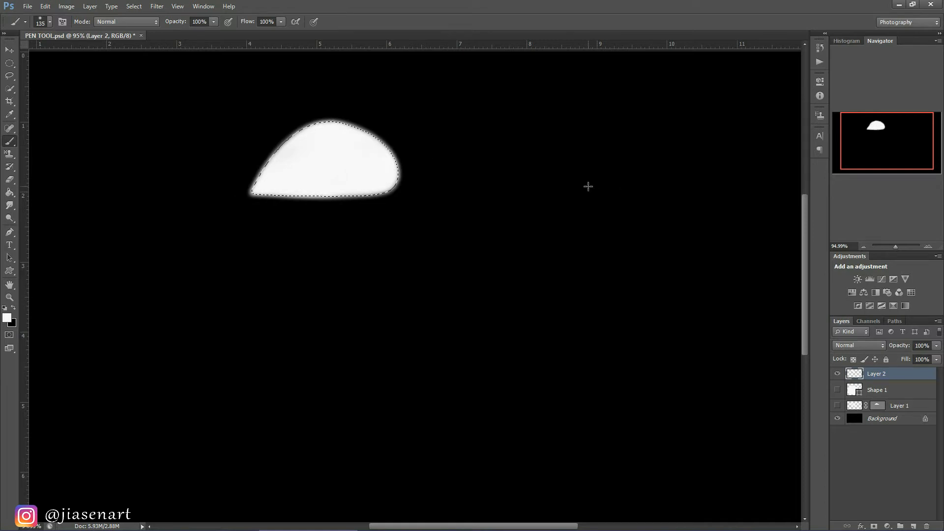
pyautogui.hotkey('ctrl', 'd')
# Hide Layer 2 and, on a new layer, draw a closed leaf-shaped Pen path through four anchor points
pyautogui.click(838, 373)
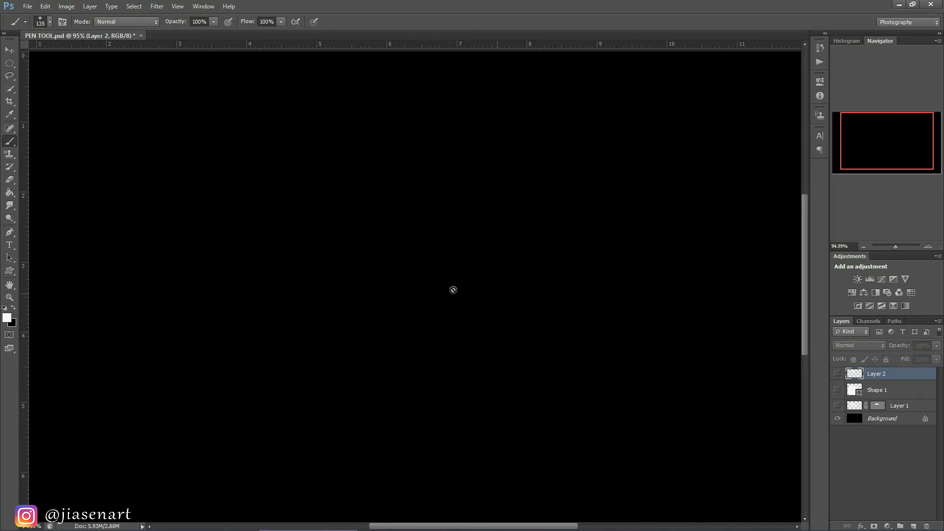
pyautogui.click(913, 525)
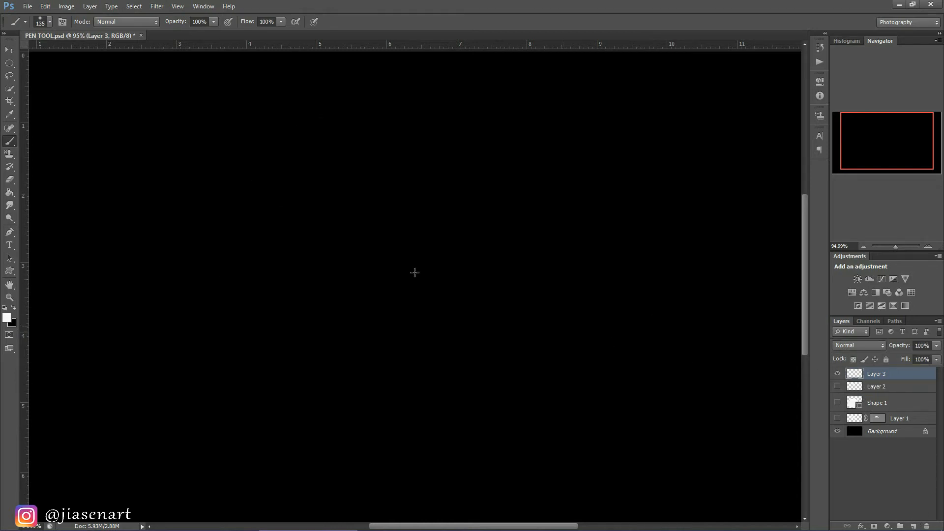
pyautogui.press('p')
pyautogui.click(202, 210)
pyautogui.moveTo(281, 127); pyautogui.dragTo(336, 113)
pyautogui.moveTo(438, 156); pyautogui.dragTo(467, 188)
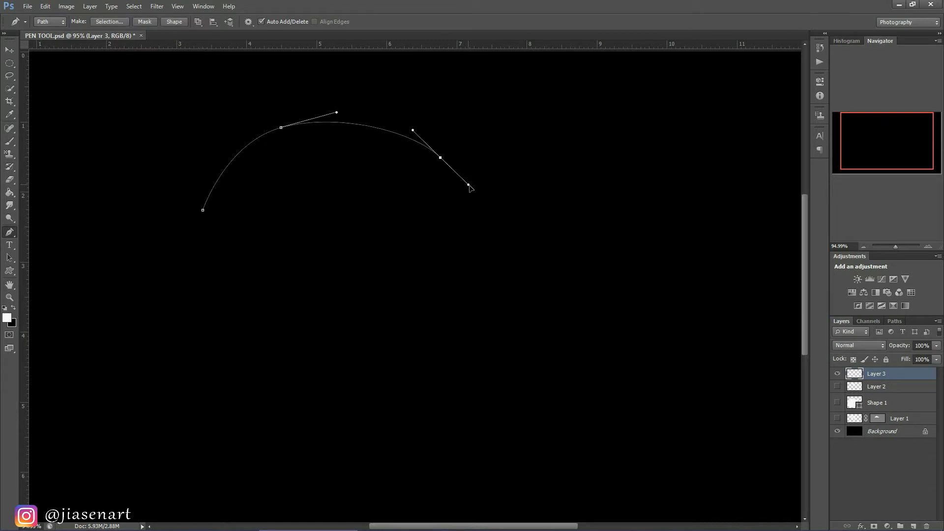
pyautogui.moveTo(327, 250); pyautogui.dragTo(289, 251)
pyautogui.click(203, 210)
# Fill the leaf-shaped path with the foreground color in Normal mode at 100% opacity, and delete the path
pyautogui.rightClick(358, 173)
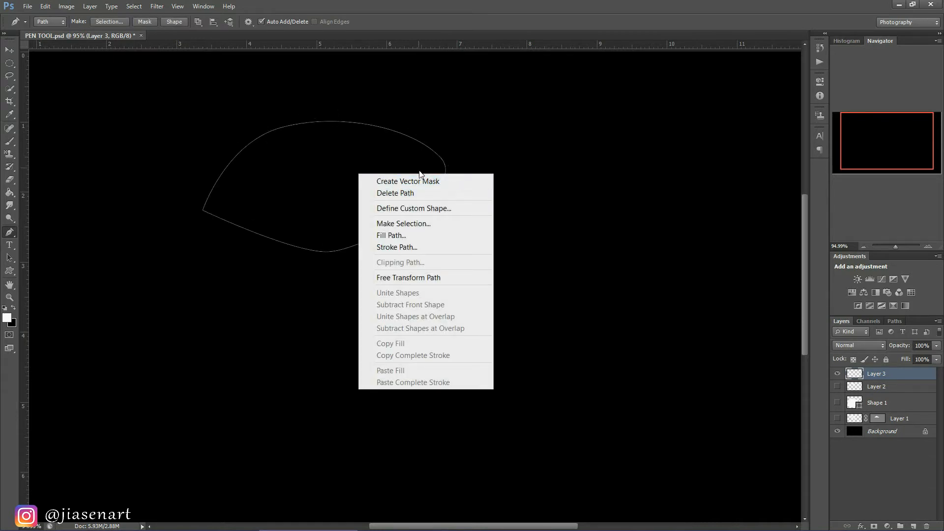
pyautogui.click(413, 235)
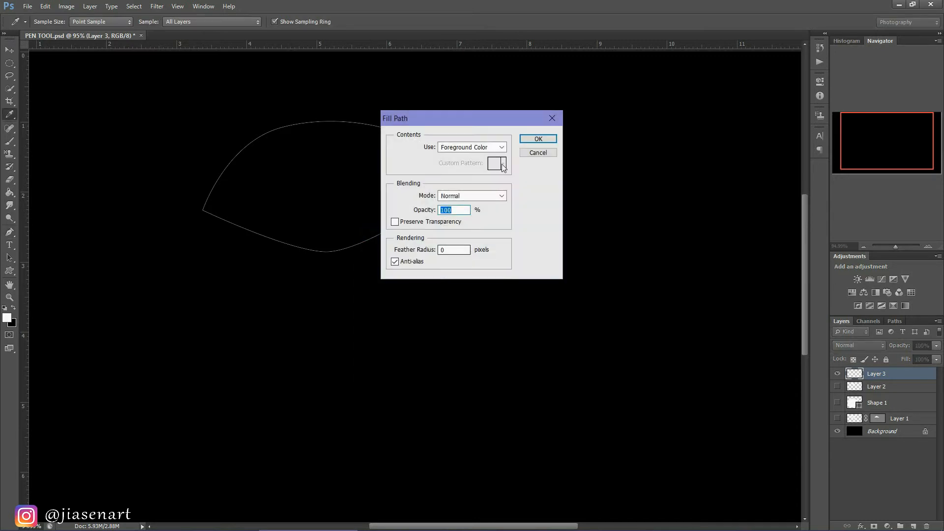
pyautogui.click(501, 147)
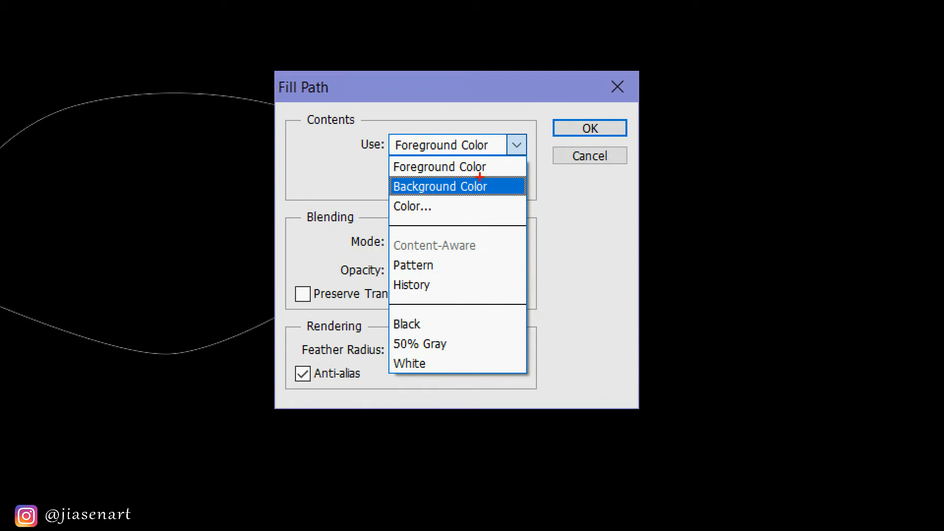
pyautogui.moveTo(480, 178); pyautogui.dragTo(520, 170)
pyautogui.moveTo(483, 207); pyautogui.dragTo(521, 195)
pyautogui.moveTo(404, 197)
pyautogui.mouseDown()
pyautogui.moveTo(417, 229)
pyautogui.moveTo(442, 204)
pyautogui.moveTo(394, 210)
pyautogui.mouseUp()
pyautogui.press('Escape')
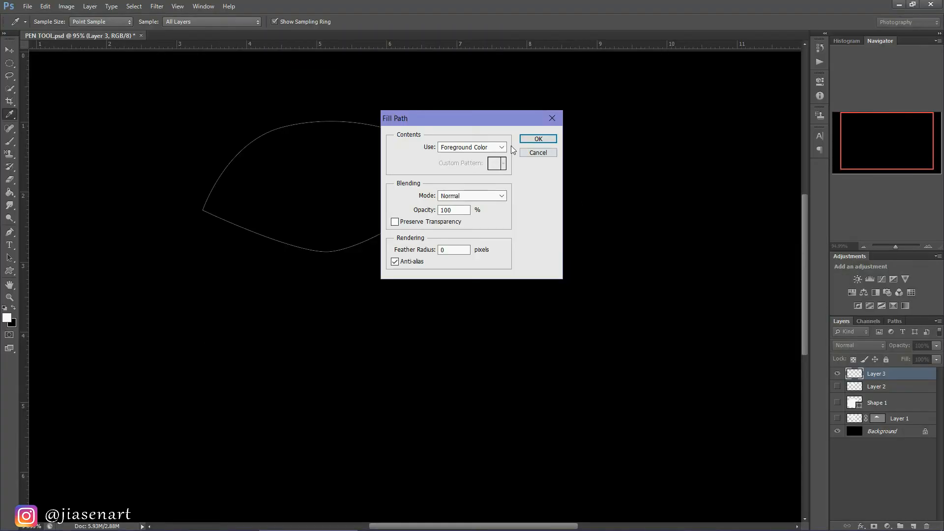
pyautogui.click(556, 138)
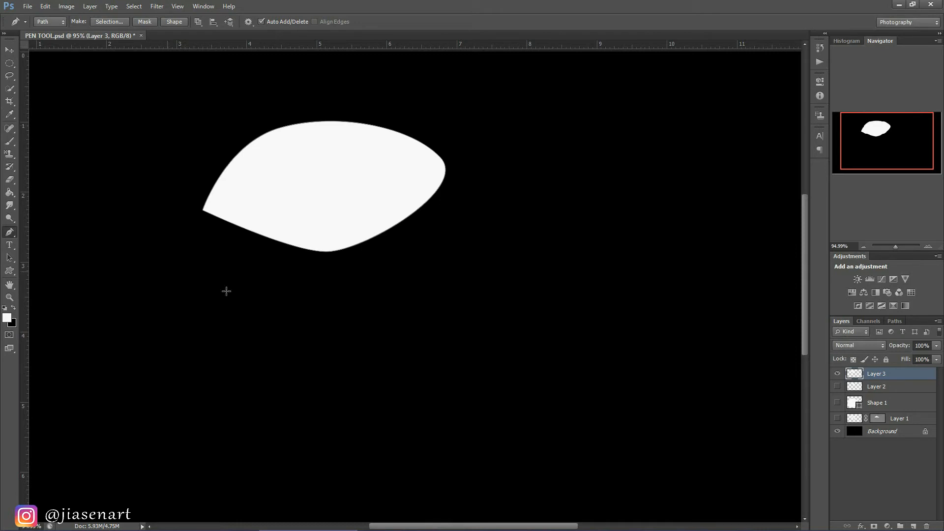
pyautogui.rightClick(372, 185)
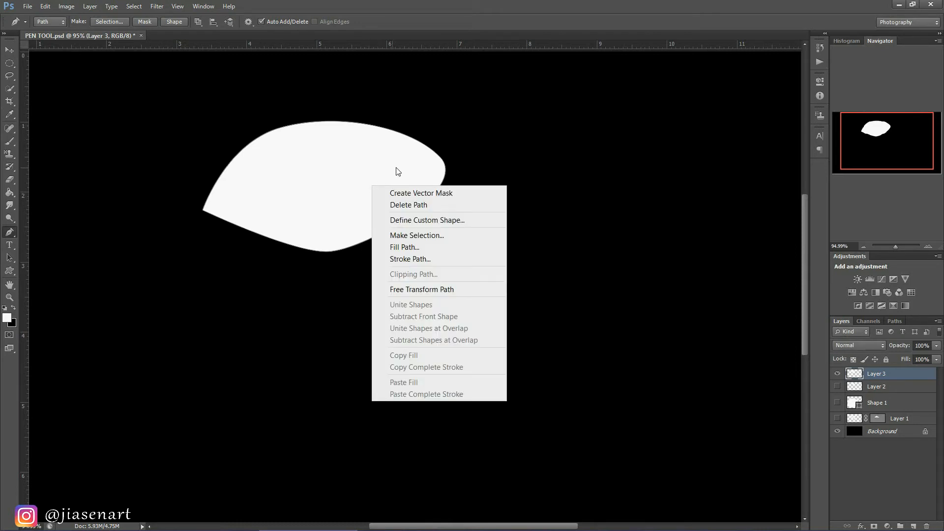
pyautogui.click(420, 204)
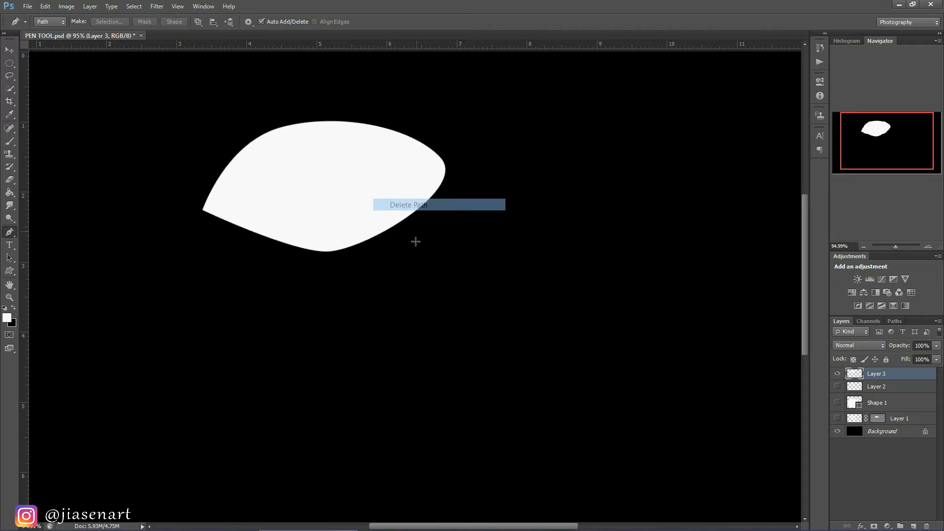
# Hide Layer 3 and, on a new layer, draw a large closed teardrop-shaped Pen path through four anchor points
pyautogui.click(837, 373)
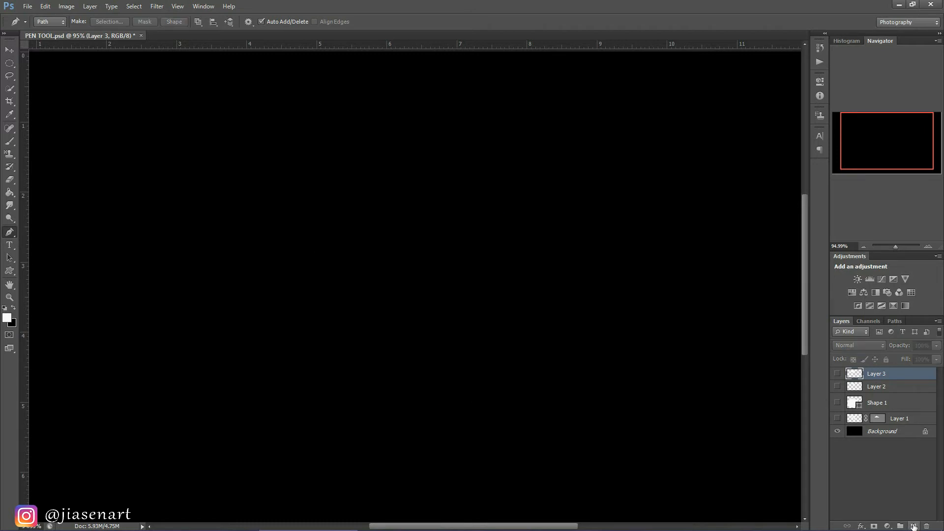
pyautogui.click(913, 526)
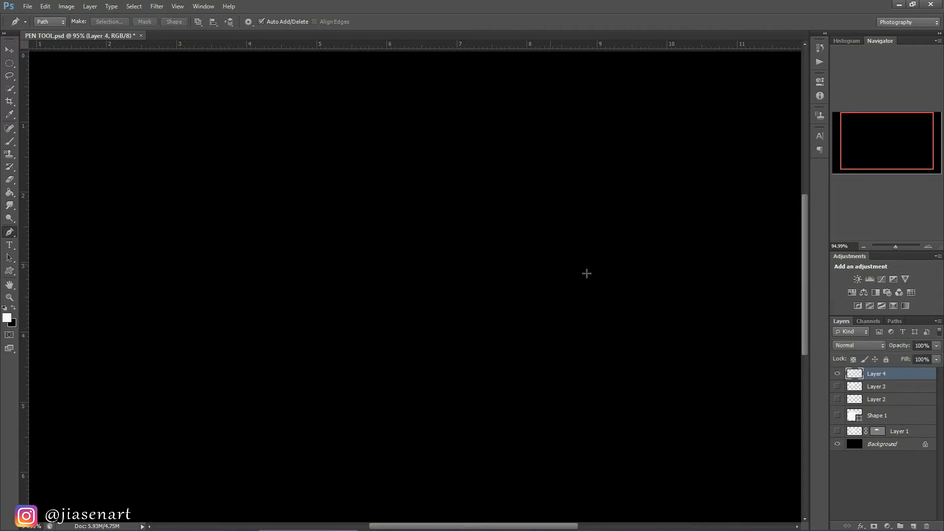
pyautogui.click(292, 184)
pyautogui.moveTo(386, 129); pyautogui.dragTo(437, 124)
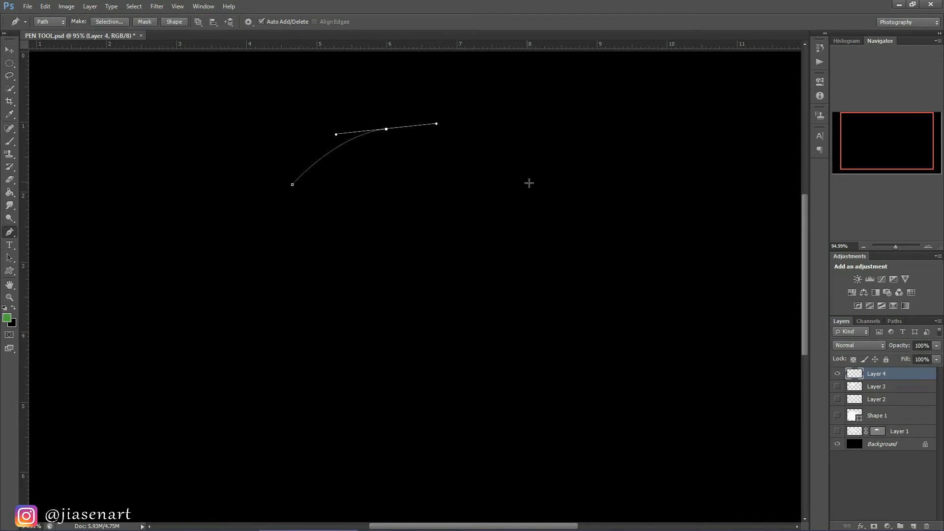
pyautogui.moveTo(531, 184); pyautogui.dragTo(544, 219)
pyautogui.moveTo(461, 294); pyautogui.dragTo(436, 299)
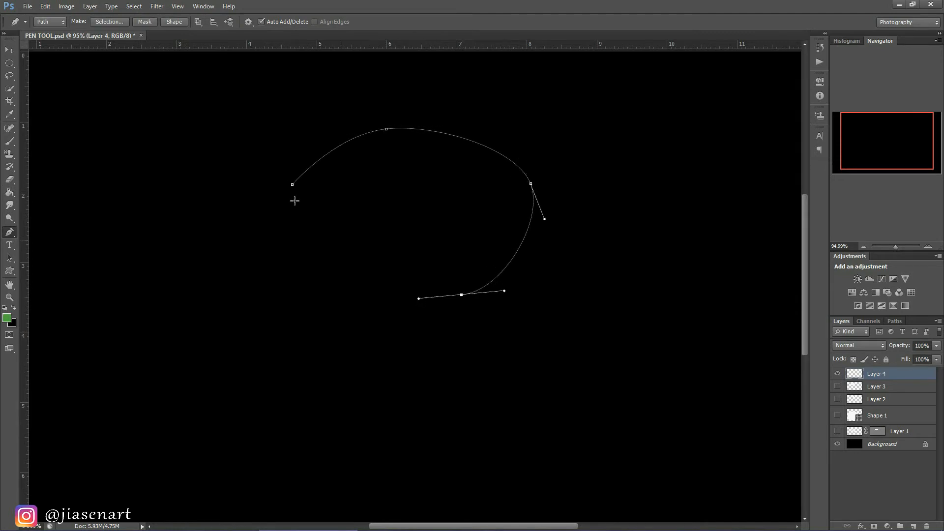
pyautogui.click(292, 185)
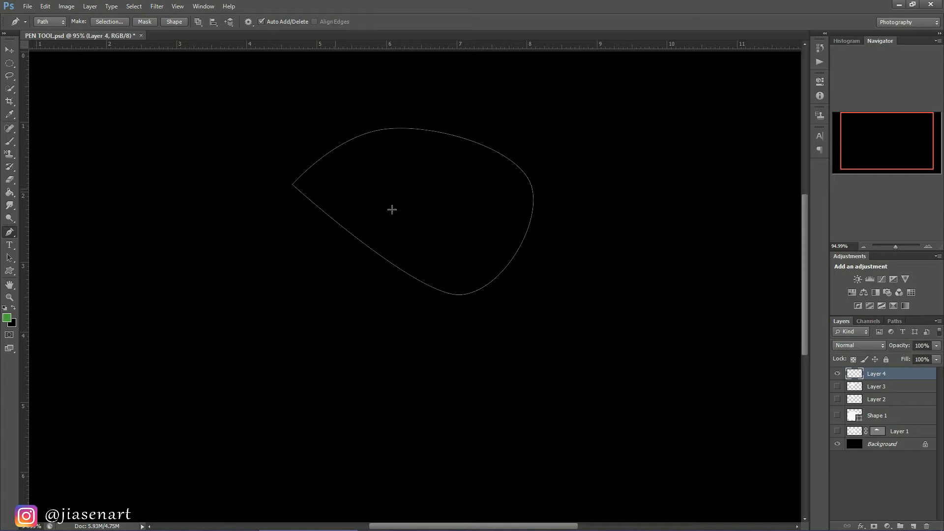
# Stroke the teardrop path on Layer 4 using the Brush with Simulate Pressure enabled, and delete the path
pyautogui.rightClick(452, 180)
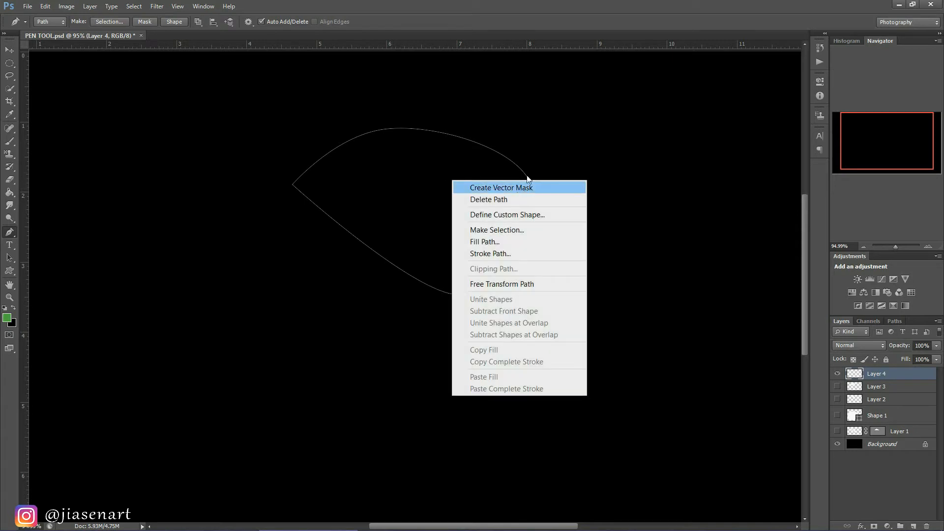
pyautogui.click(509, 255)
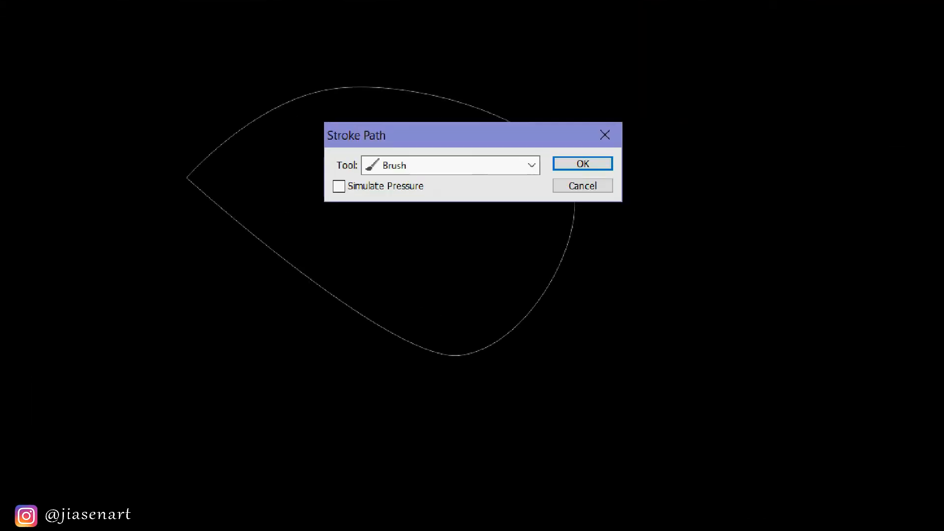
pyautogui.moveTo(373, 180); pyautogui.dragTo(410, 174)
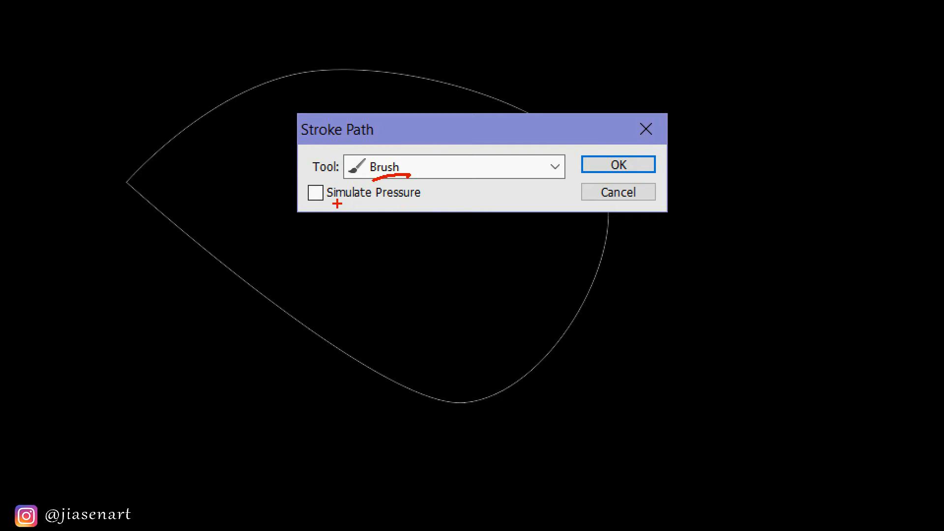
pyautogui.moveTo(328, 207); pyautogui.dragTo(378, 209)
pyautogui.press('Escape')
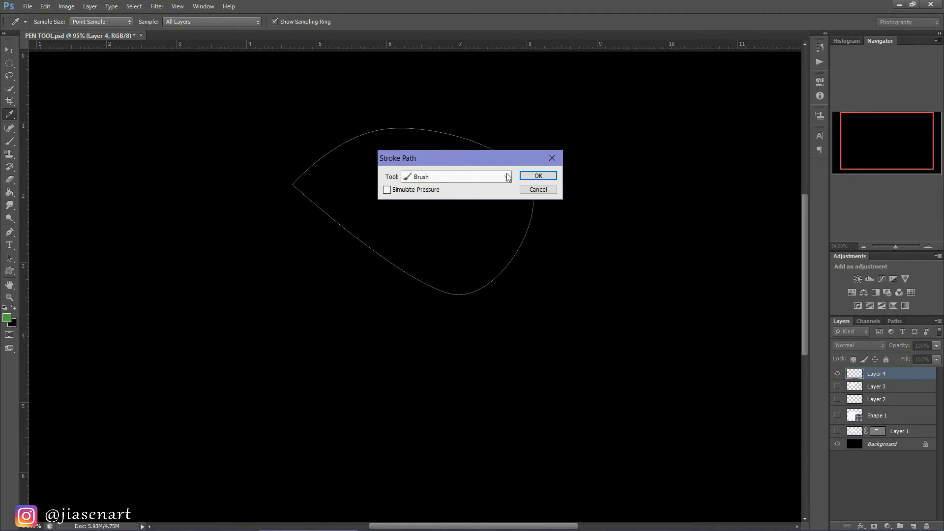
pyautogui.click(507, 178)
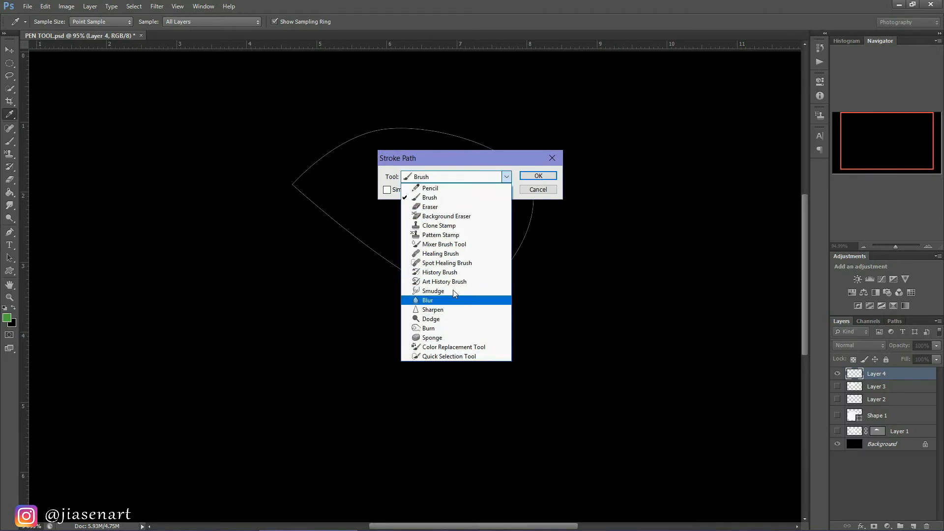
pyautogui.click(443, 198)
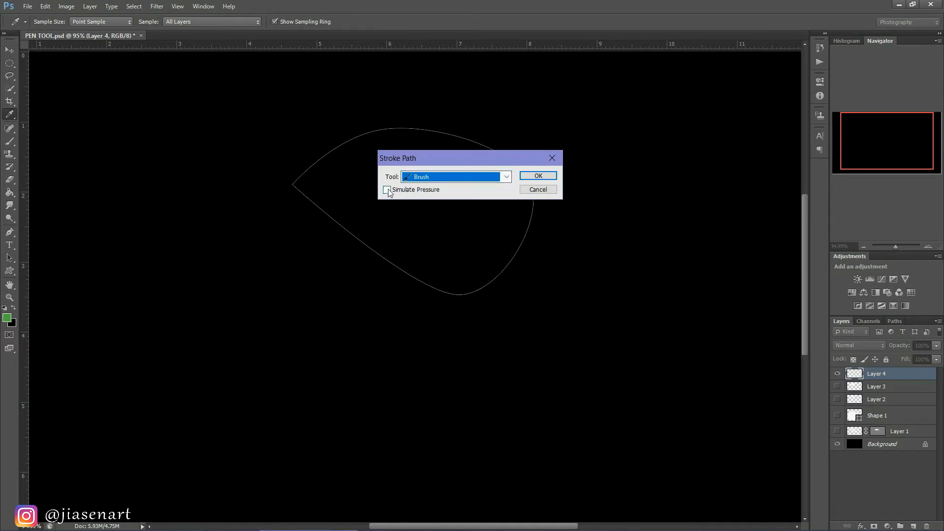
pyautogui.click(387, 190)
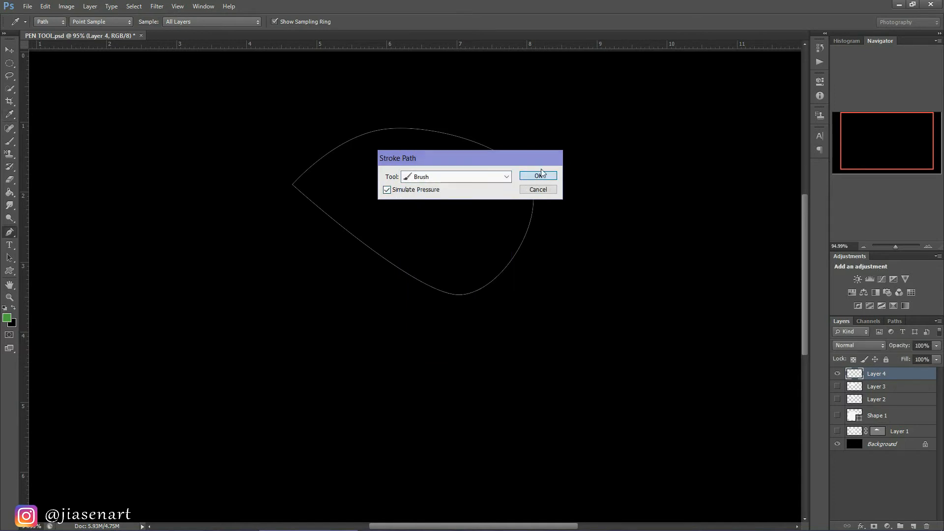
pyautogui.click(539, 175)
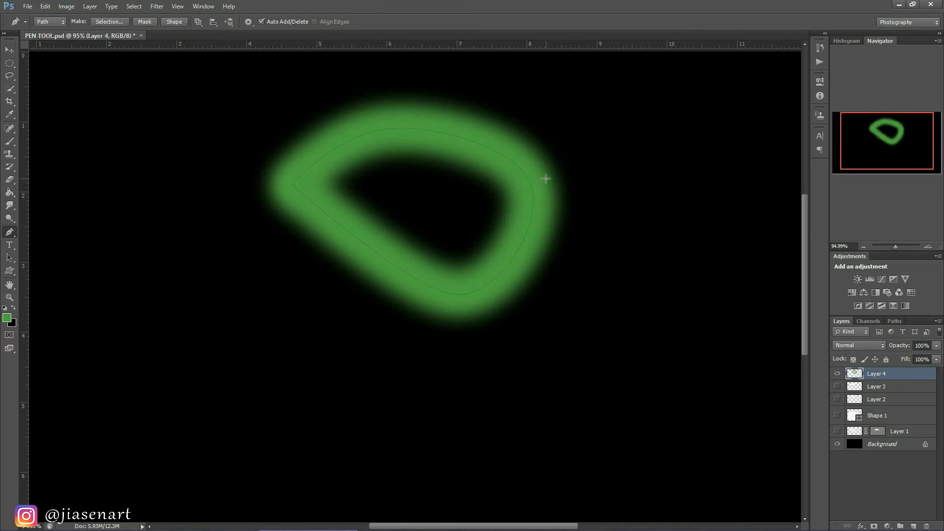
pyautogui.rightClick(506, 165)
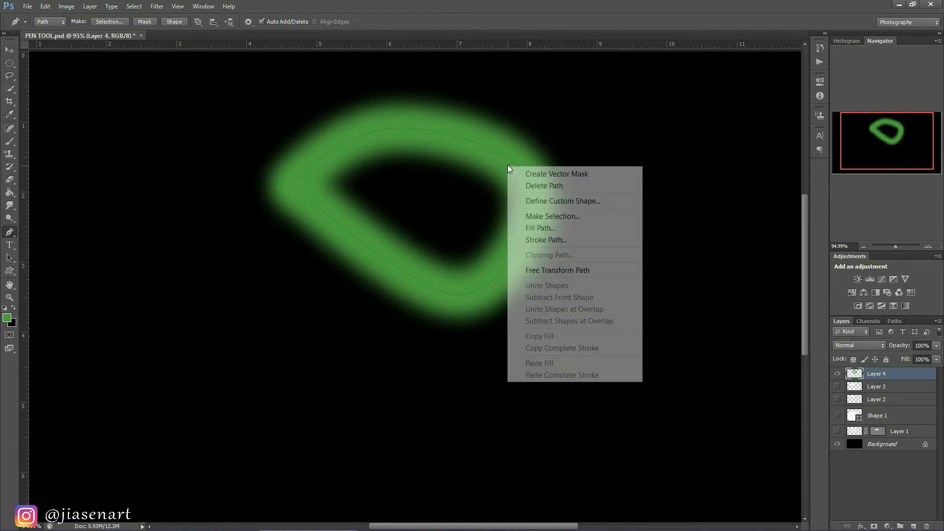
pyautogui.click(561, 187)
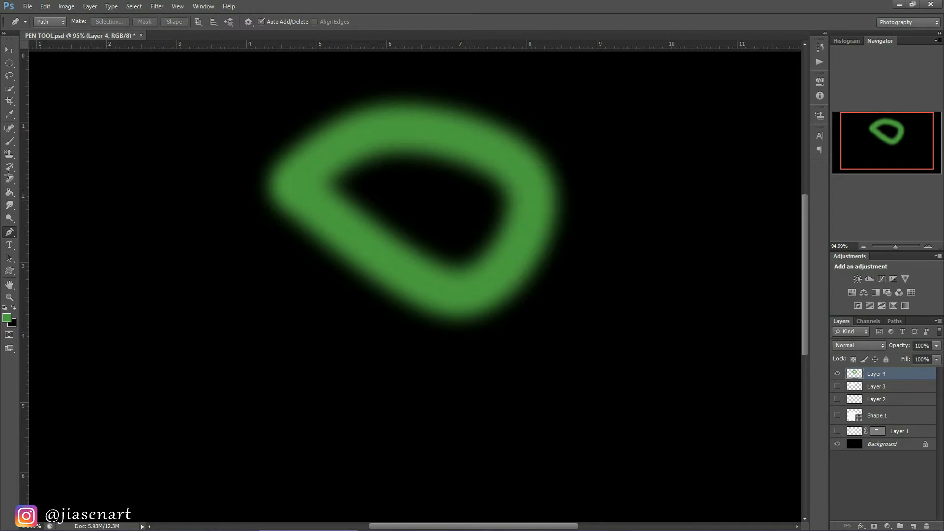
# Set the Brush size to 48 and enable Shape Dynamics, testing the brush with one dab and undoing it
pyautogui.click(10, 142)
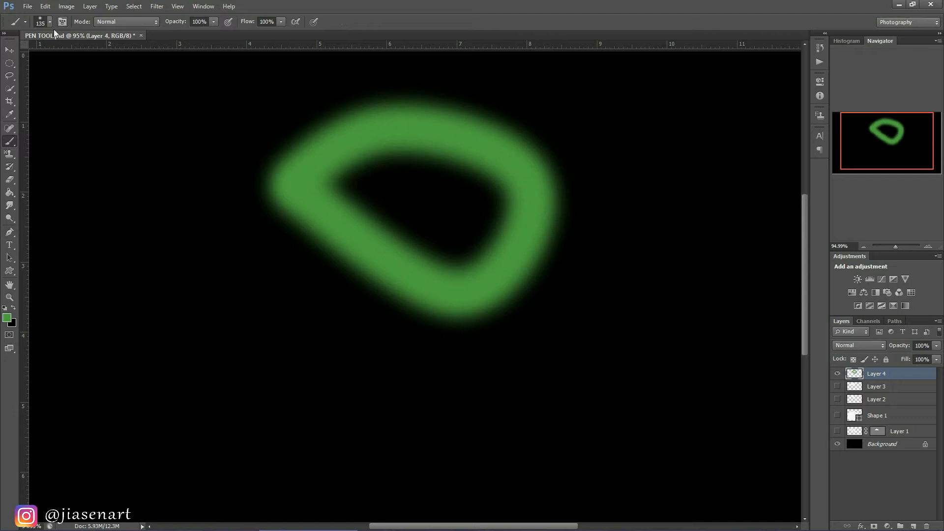
pyautogui.press('p')
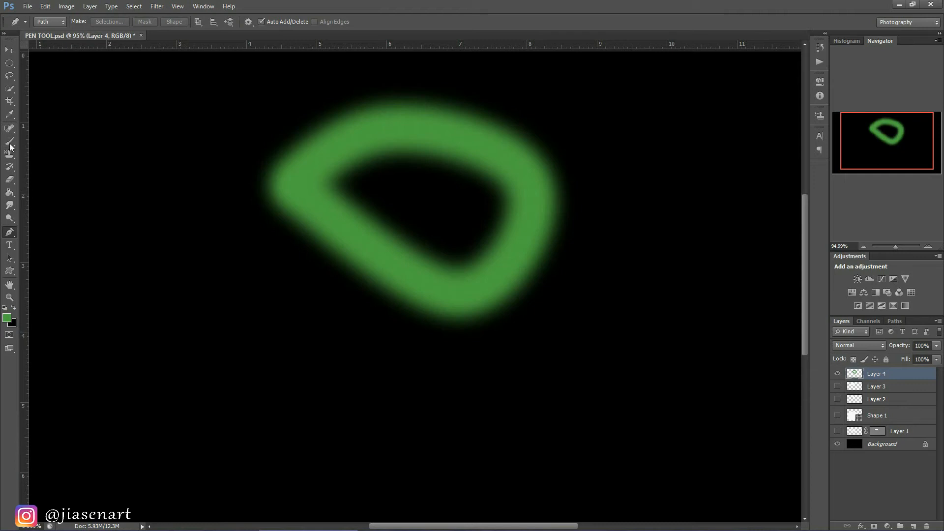
pyautogui.click(10, 142)
pyautogui.click(50, 23)
pyautogui.click(63, 21)
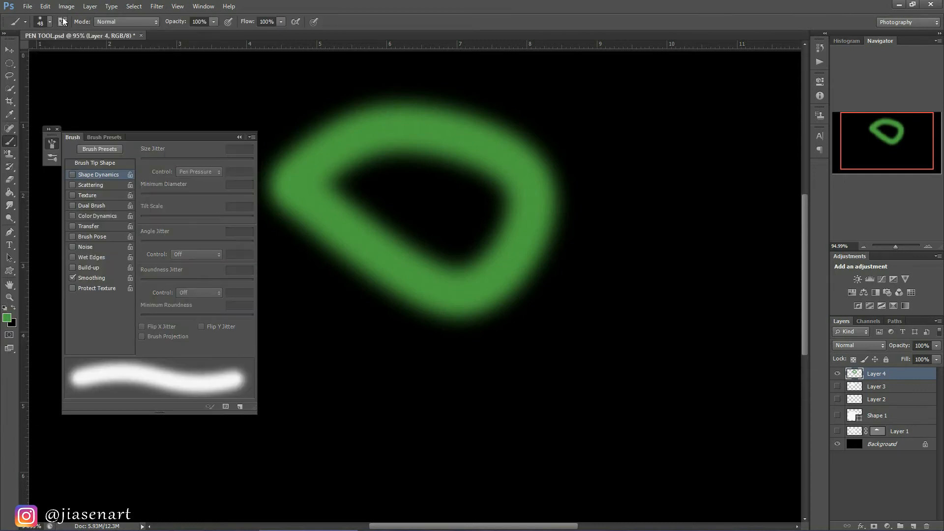
pyautogui.click(101, 174)
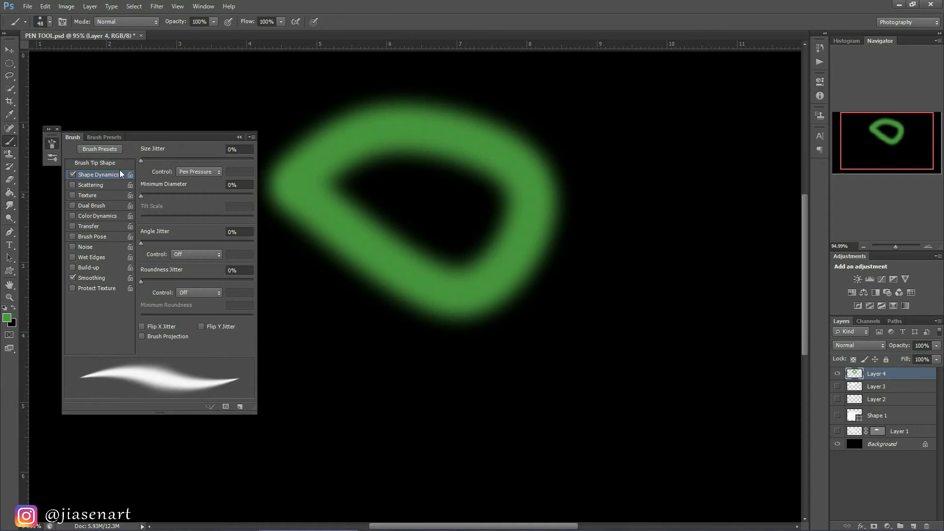
pyautogui.click(239, 137)
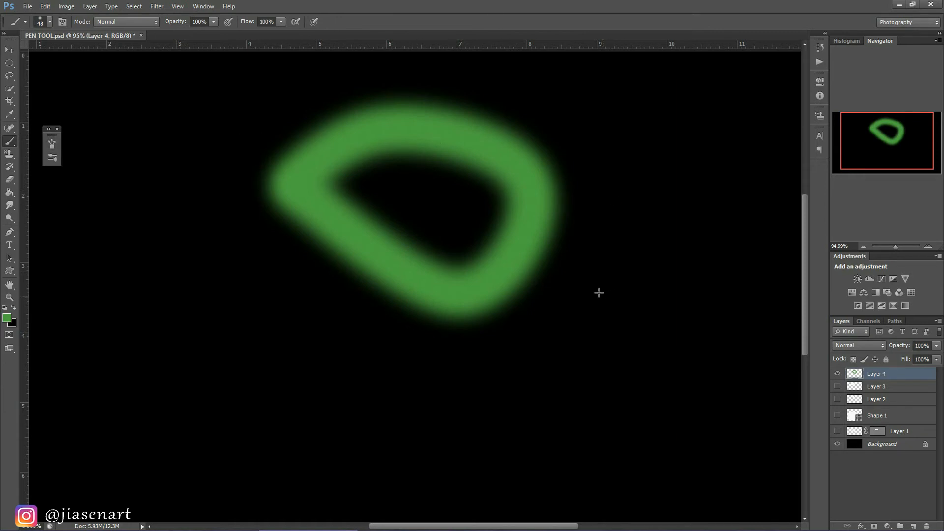
pyautogui.click(546, 332)
pyautogui.hotkey('ctrl', 'z')
# Draw a small closed fan-shaped Pen path through four anchor points, below and right of the green teardrop stroke, with a curved top
pyautogui.click(9, 232)
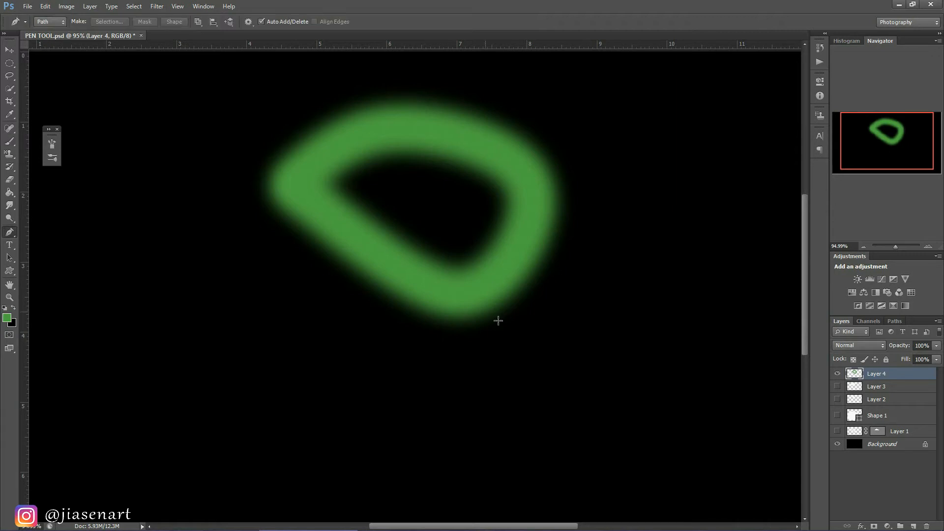
pyautogui.click(518, 366)
pyautogui.moveTo(585, 308); pyautogui.dragTo(627, 305)
pyautogui.click(645, 349)
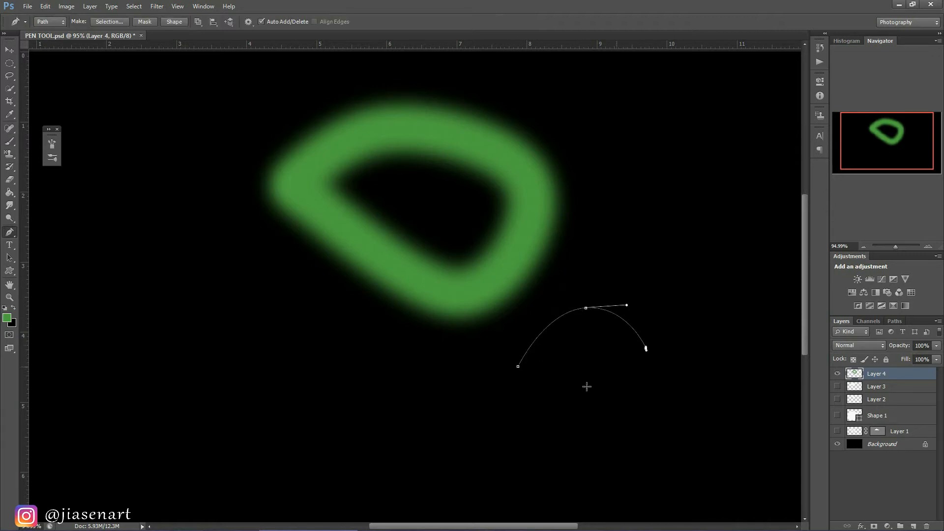
pyautogui.click(585, 394)
pyautogui.click(518, 367)
# Stroke the small fan-shaped path using the Brush with Simulate Pressure, and delete the path
pyautogui.rightClick(582, 326)
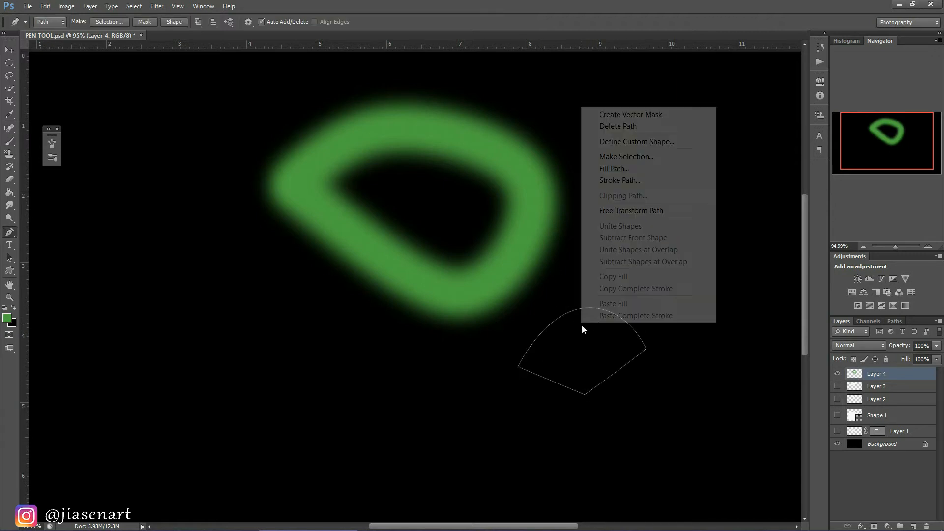
pyautogui.click(639, 180)
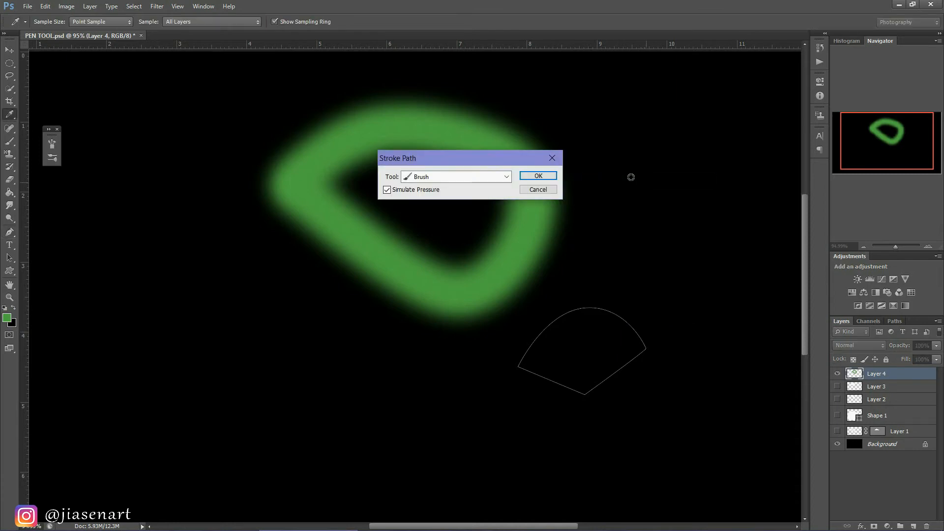
pyautogui.click(545, 177)
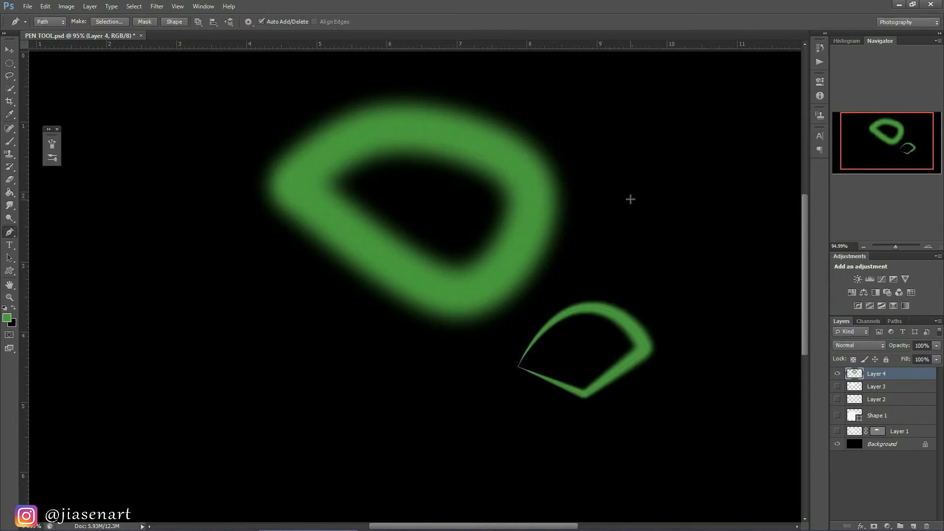
pyautogui.rightClick(633, 334)
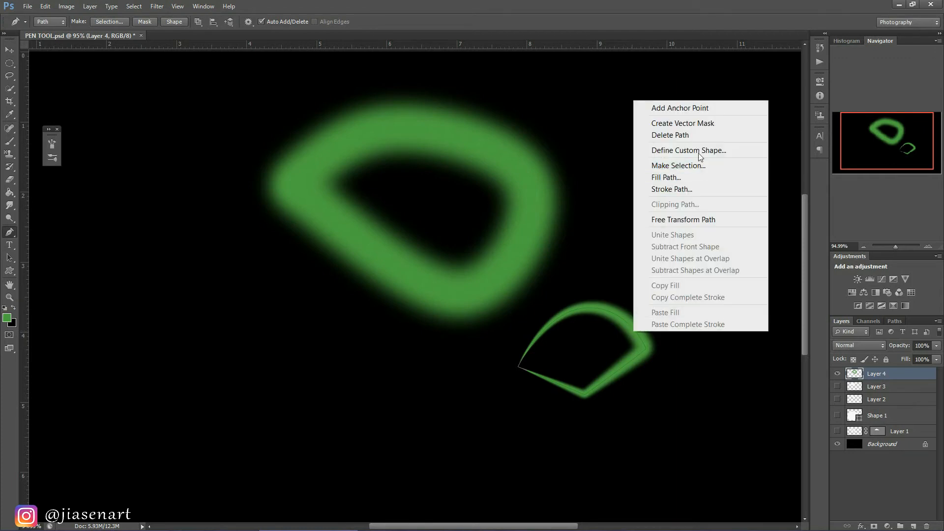
pyautogui.click(694, 136)
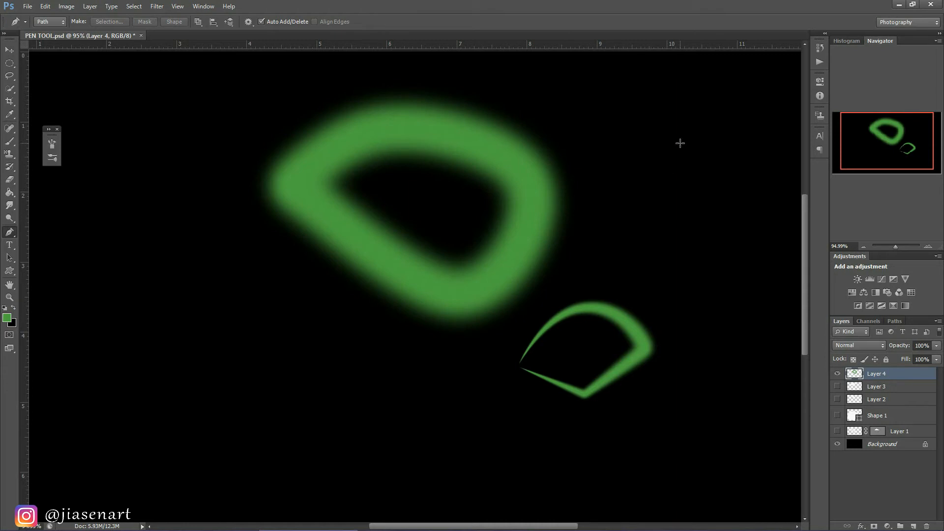
# Paint a wavy green freehand Brush stroke down the canvas, left of the teardrop stroke, and check the brush's Shape Dynamics settings
pyautogui.click(9, 141)
pyautogui.moveTo(129, 197)
pyautogui.mouseDown()
pyautogui.moveTo(131, 283)
pyautogui.moveTo(182, 363)
pyautogui.mouseUp()
pyautogui.click(62, 22)
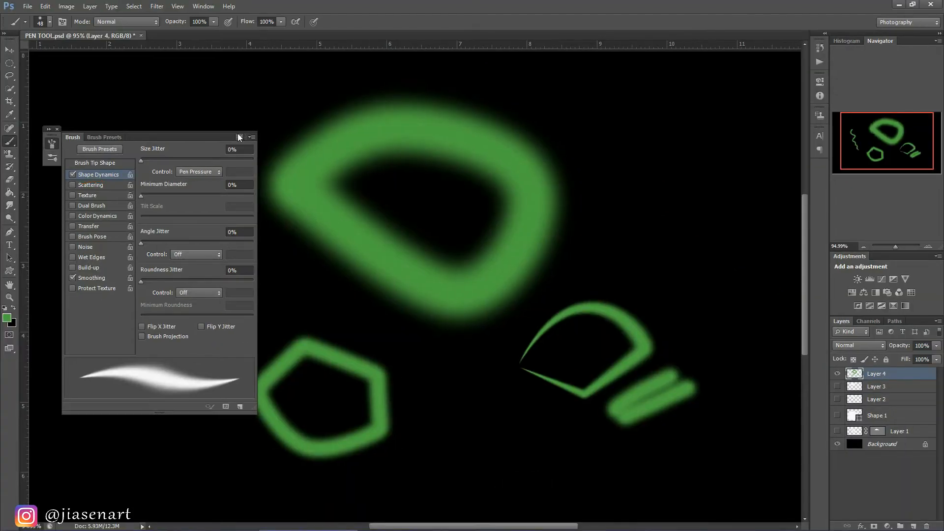
pyautogui.click(239, 138)
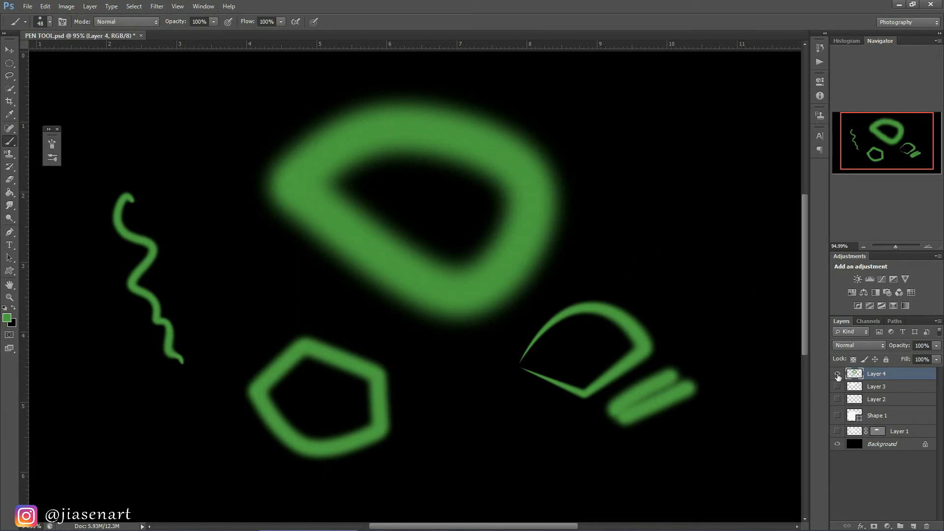
# Hide Layer 4 and, on a new layer, draw a closed dome-shaped Pen path through three anchor points
pyautogui.click(837, 375)
pyautogui.click(913, 526)
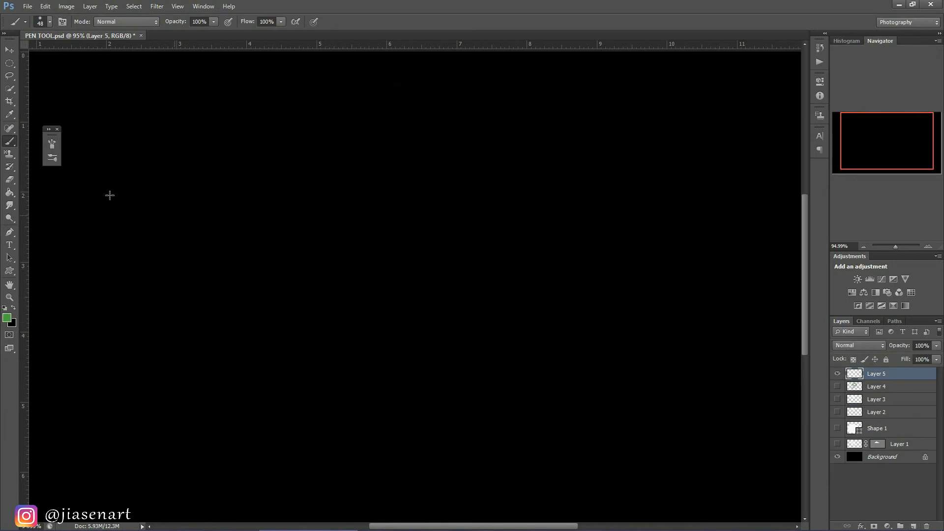
pyautogui.click(10, 232)
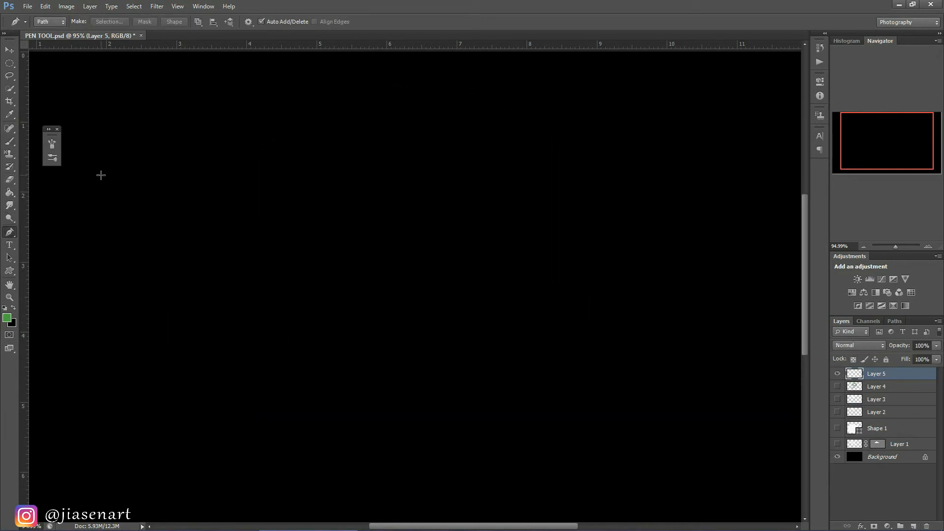
pyautogui.click(207, 212)
pyautogui.moveTo(352, 126); pyautogui.dragTo(416, 144)
pyautogui.moveTo(465, 226); pyautogui.dragTo(460, 257)
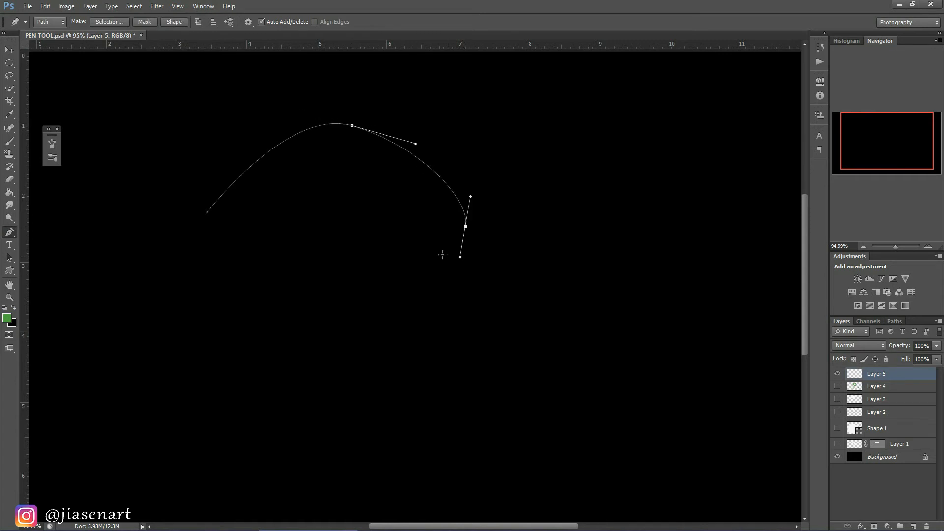
pyautogui.click(207, 212)
# Free-transform the dome-shaped path, rotating it slightly clockwise and stretching its lower edge downward
pyautogui.rightClick(330, 174)
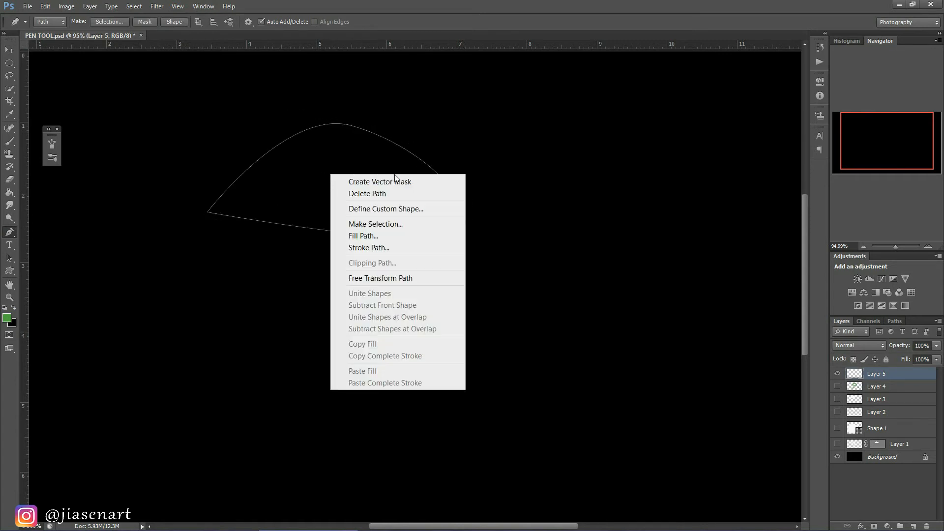
pyautogui.click(405, 277)
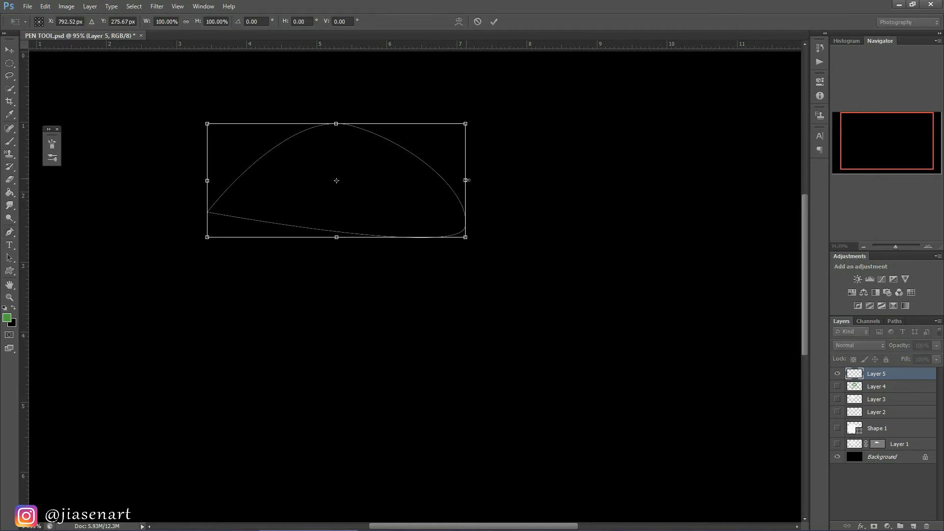
pyautogui.moveTo(480, 179); pyautogui.dragTo(475, 208)
pyautogui.moveTo(343, 236); pyautogui.dragTo(346, 331)
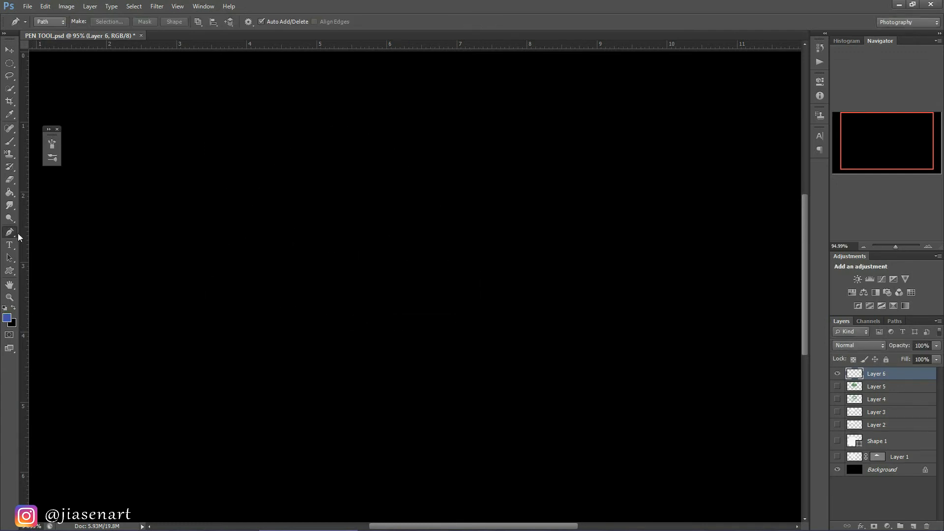
# Draw a large closed, wavy path on Layer 6 with the Freeform Pen tool and bring up the path's commands
pyautogui.rightClick(13, 234)
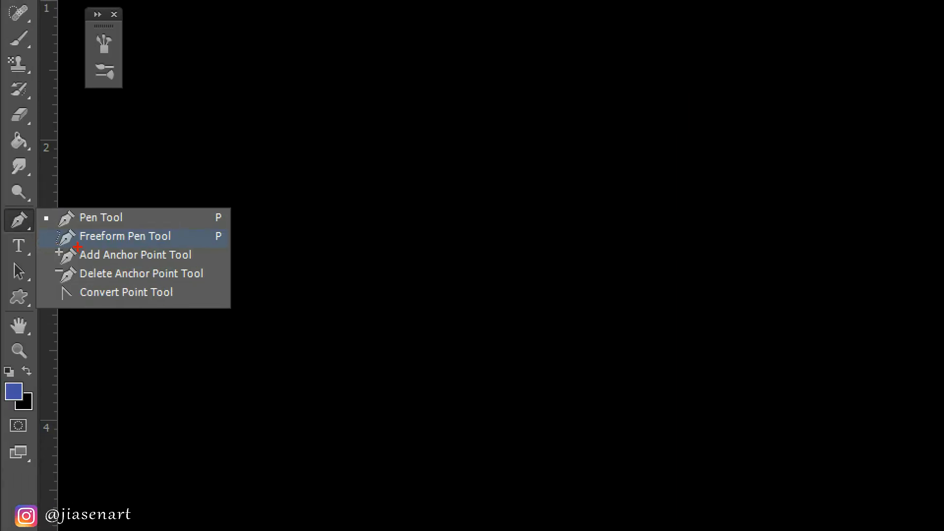
pyautogui.moveTo(78, 247); pyautogui.dragTo(164, 246)
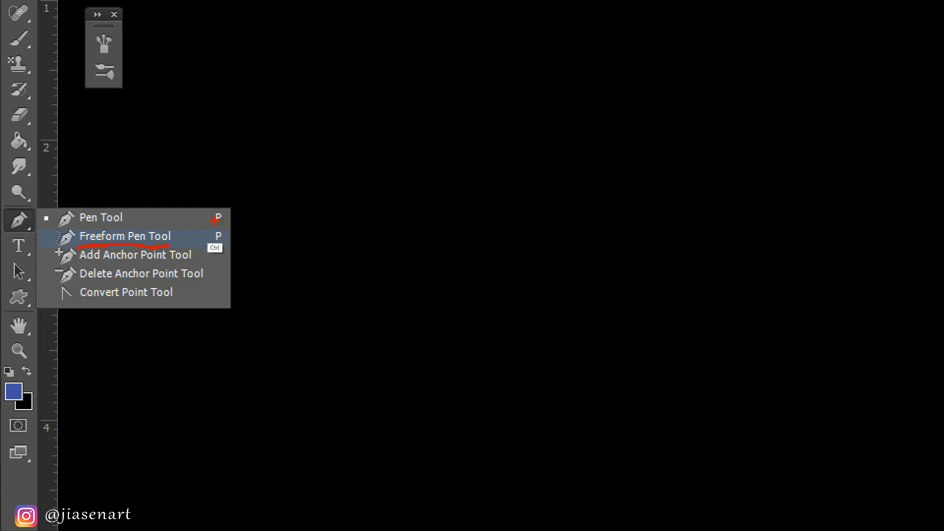
pyautogui.press('Escape')
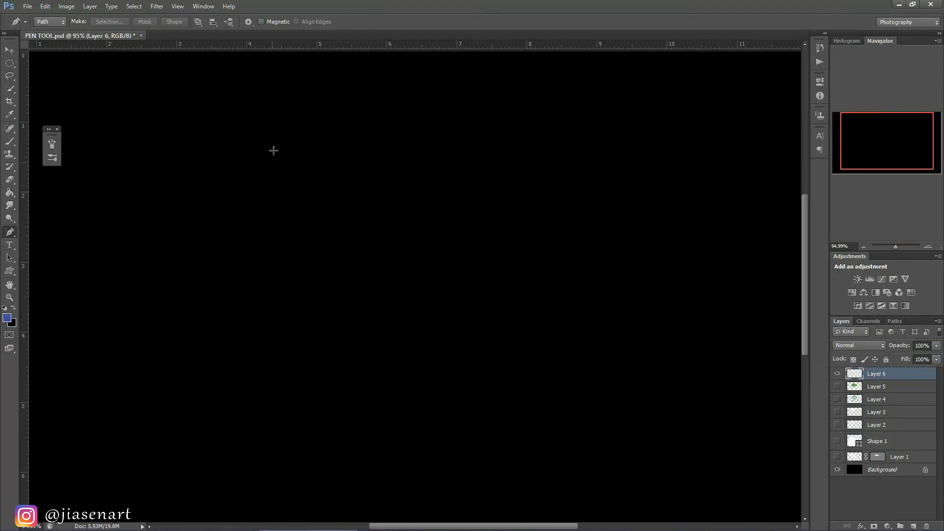
pyautogui.moveTo(271, 158)
pyautogui.mouseDown()
pyautogui.moveTo(335, 101)
pyautogui.moveTo(480, 117)
pyautogui.moveTo(424, 215)
pyautogui.moveTo(344, 291)
pyautogui.moveTo(454, 282)
pyautogui.moveTo(434, 353)
pyautogui.moveTo(239, 324)
pyautogui.moveTo(283, 199)
pyautogui.moveTo(272, 159)
pyautogui.mouseUp()
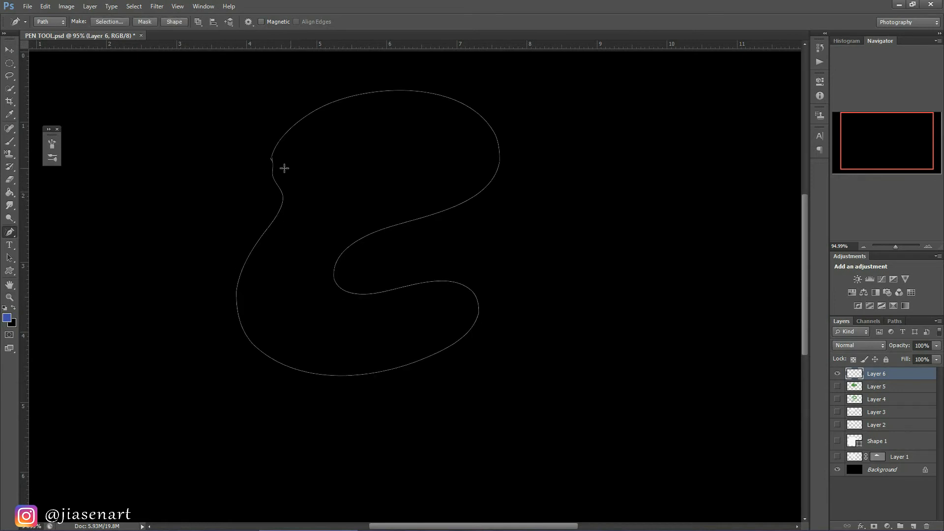
pyautogui.rightClick(319, 158)
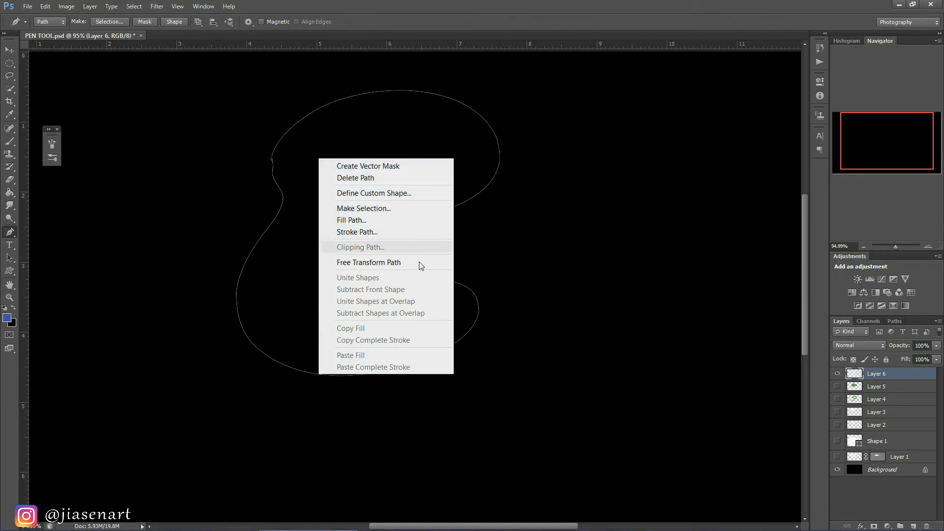
# Turn the wavy freeform path into a selection, fill it with the blue foreground colour on Layer 6, and deselect
pyautogui.click(445, 208)
pyautogui.click(524, 157)
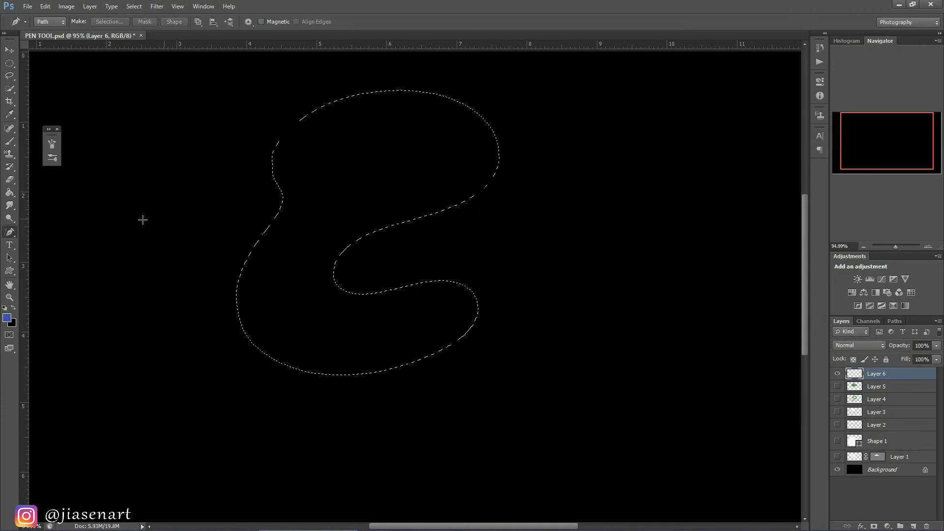
pyautogui.click(9, 193)
pyautogui.click(347, 212)
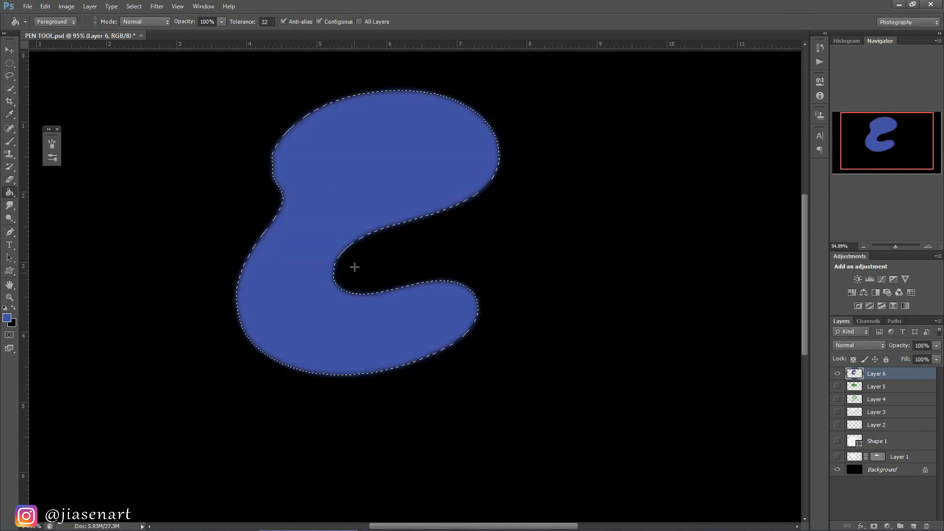
pyautogui.hotkey('ctrl', 'd')
# Draw a smaller closed freeform path beside the blue shape and make it an anti-aliased new selection with a 5-pixel feather radius
pyautogui.click(9, 232)
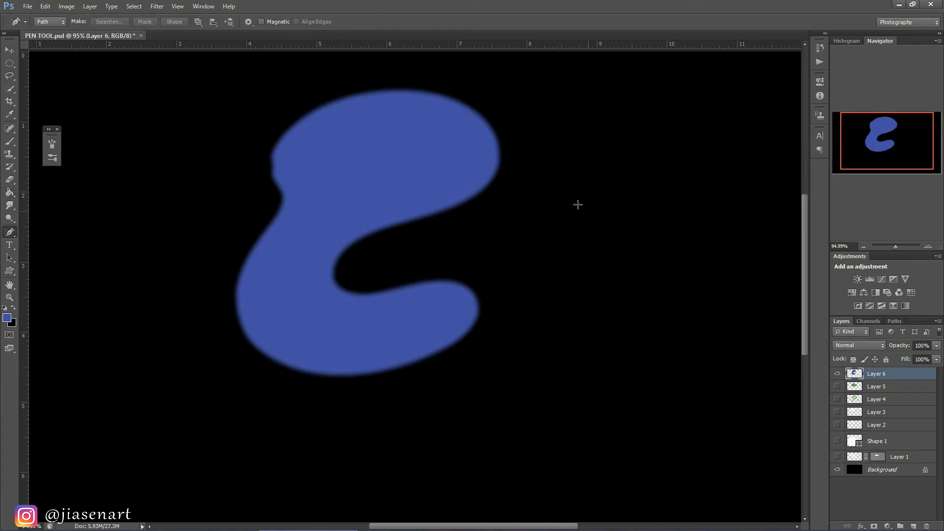
pyautogui.moveTo(581, 185)
pyautogui.mouseDown()
pyautogui.moveTo(567, 296)
pyautogui.moveTo(592, 319)
pyautogui.moveTo(616, 332)
pyautogui.moveTo(714, 298)
pyautogui.moveTo(728, 230)
pyautogui.moveTo(715, 197)
pyautogui.moveTo(673, 165)
pyautogui.moveTo(621, 158)
pyautogui.moveTo(582, 185)
pyautogui.mouseUp()
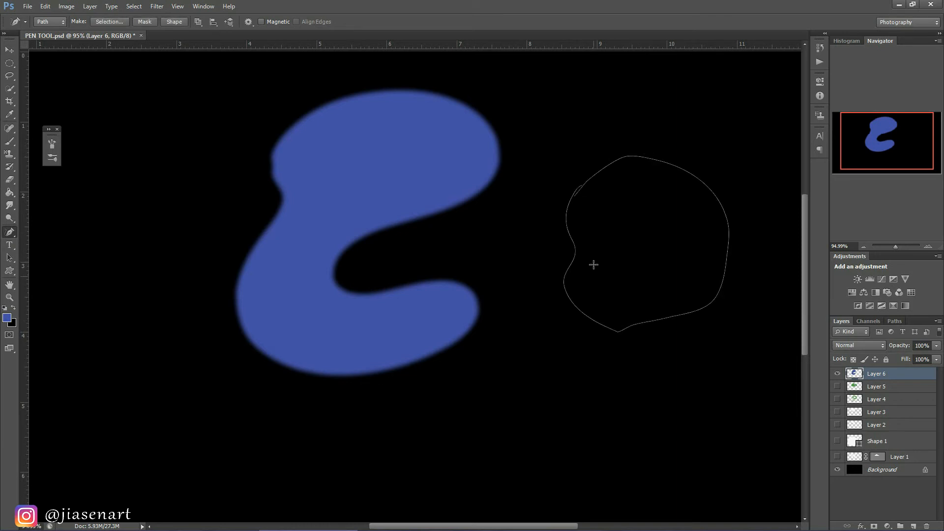
pyautogui.rightClick(615, 200)
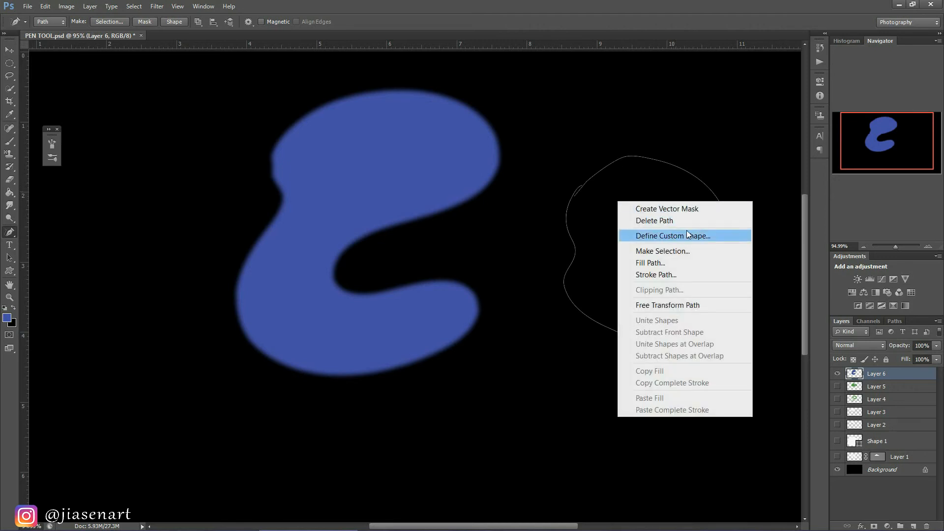
pyautogui.click(689, 250)
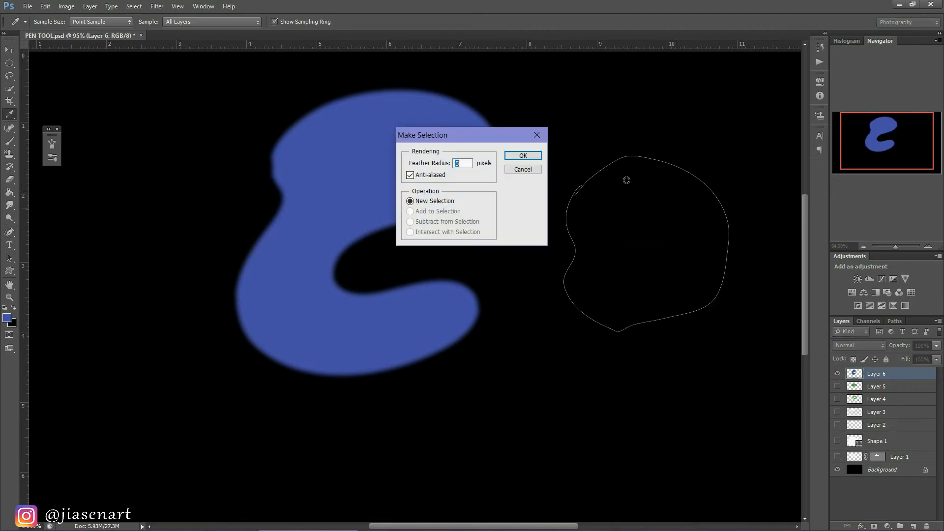
pyautogui.click(525, 155)
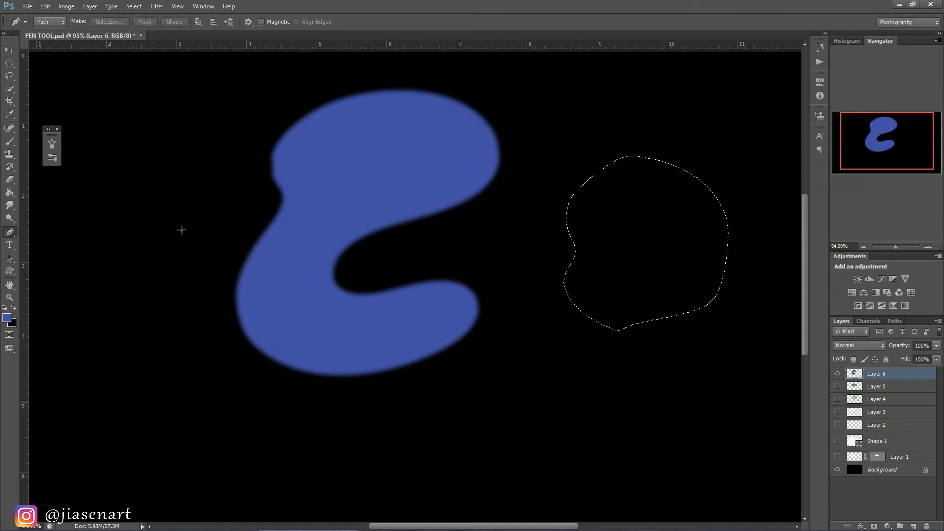
# Fill the smaller feathered selection with the blue foreground colour using the Paint Bucket and deselect
pyautogui.click(9, 192)
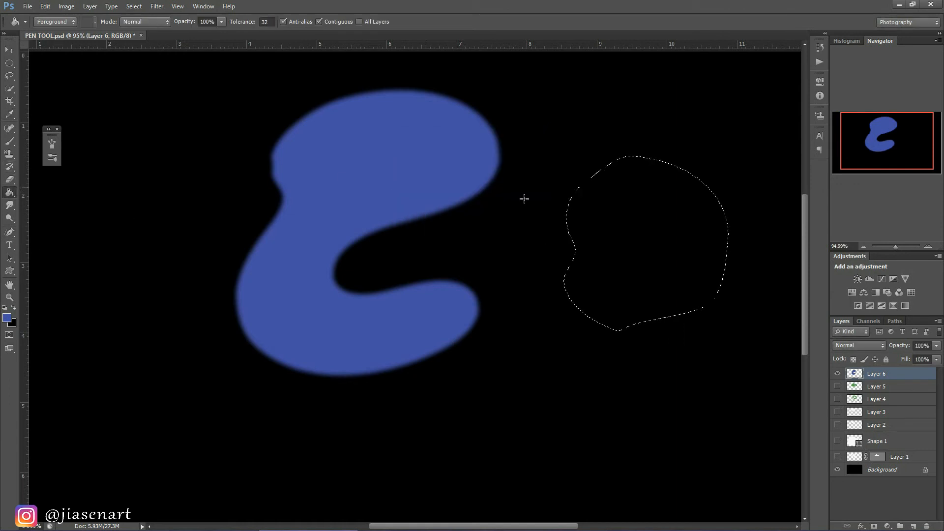
pyautogui.click(644, 233)
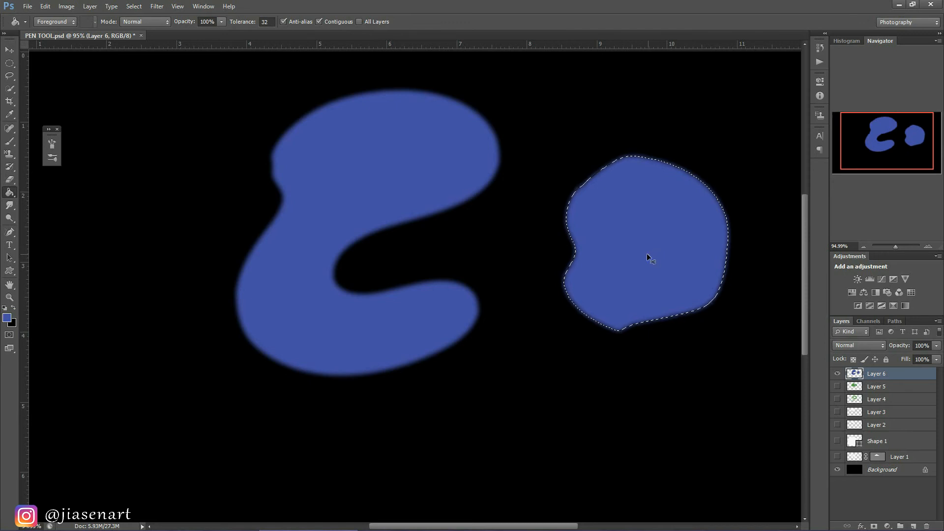
pyautogui.hotkey('ctrl', 'd')
# Hide Layer 6, create a new layer above it, and bring up the Pen tool variants
pyautogui.click(838, 374)
pyautogui.click(913, 526)
pyautogui.click(9, 231)
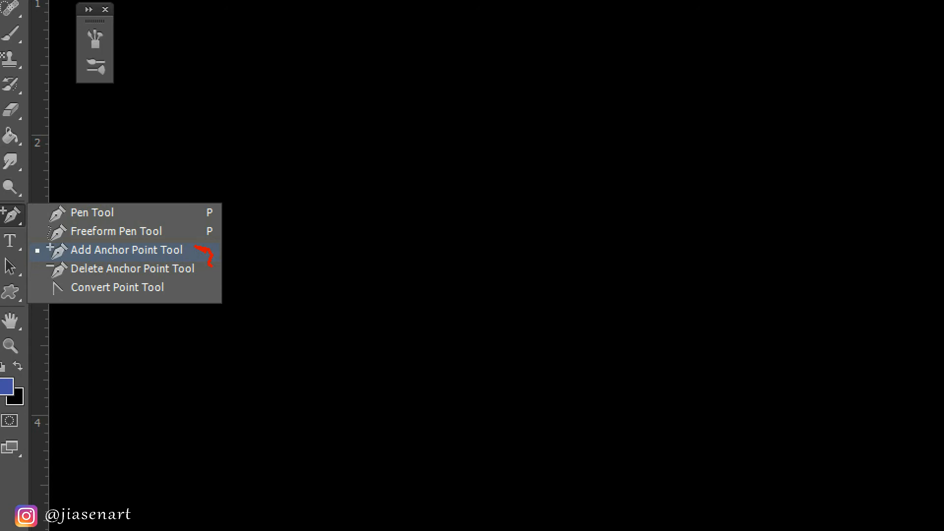
pyautogui.moveTo(212, 275); pyautogui.dragTo(195, 302)
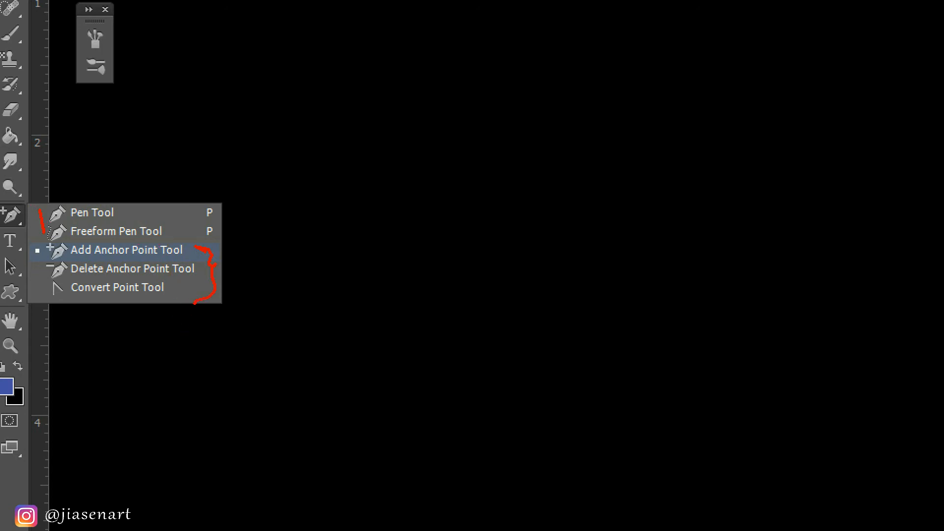
pyautogui.moveTo(77, 225); pyautogui.dragTo(123, 222)
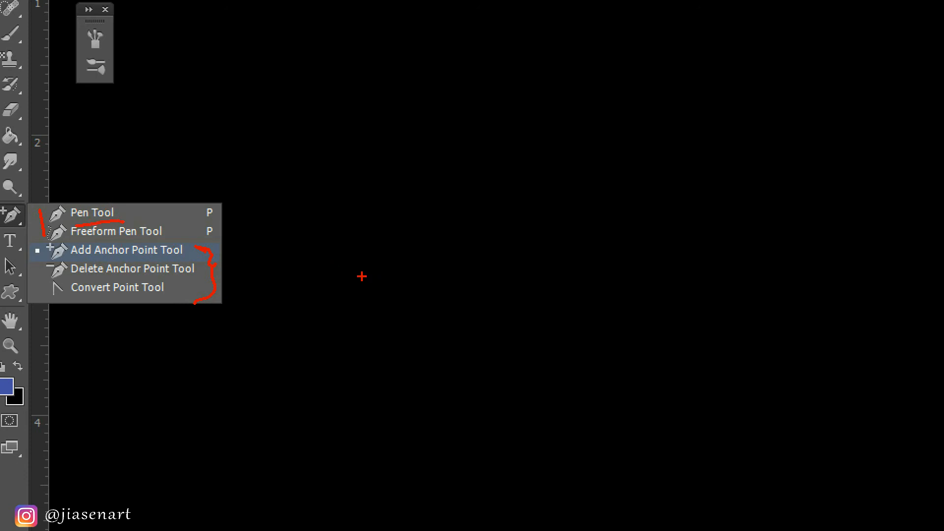
pyautogui.press('ctrl')
pyautogui.press('Escape')
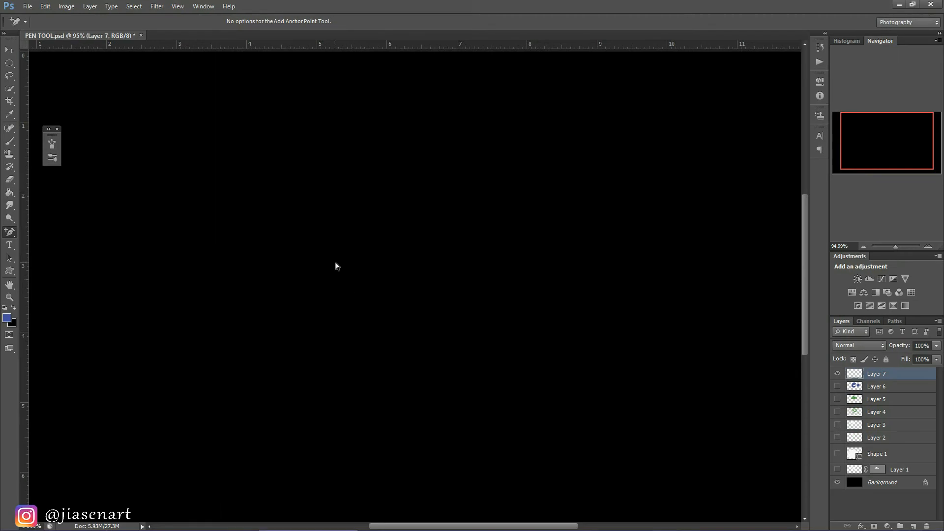
# Draw a closed five-point path on Layer 7 with the Pen tool, keeping the upper edges straight and curving the lower-left corner
pyautogui.rightClick(9, 236)
pyautogui.click(28, 231)
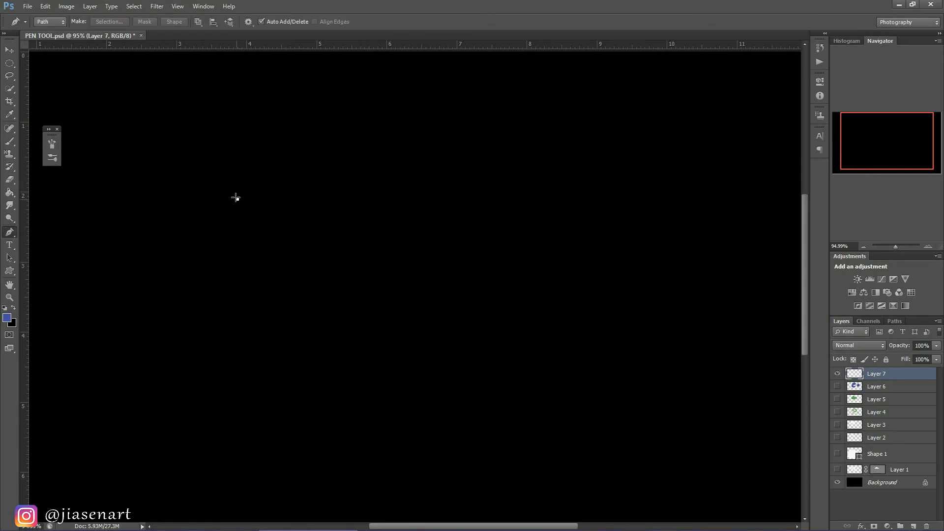
pyautogui.click(237, 199)
pyautogui.click(379, 147)
pyautogui.moveTo(543, 214); pyautogui.dragTo(543, 220)
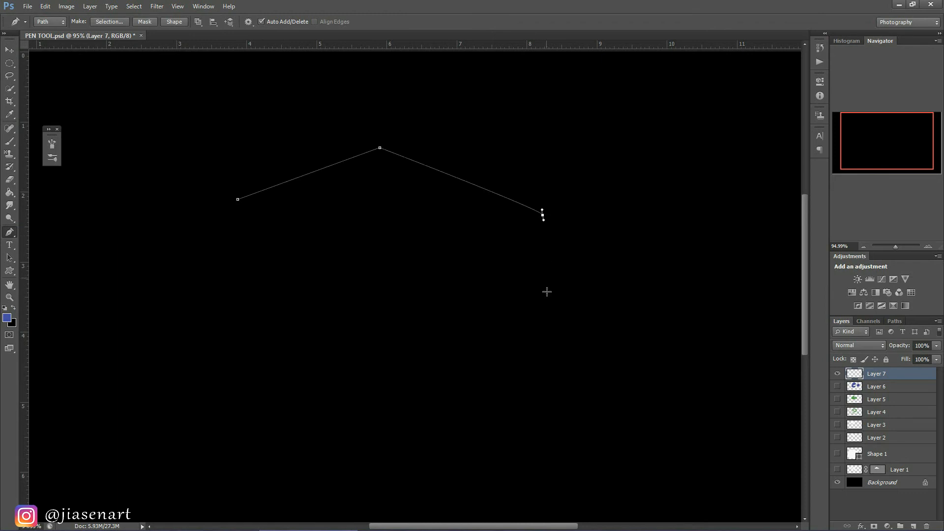
pyautogui.moveTo(541, 308); pyautogui.dragTo(539, 312)
pyautogui.moveTo(335, 376); pyautogui.dragTo(374, 397)
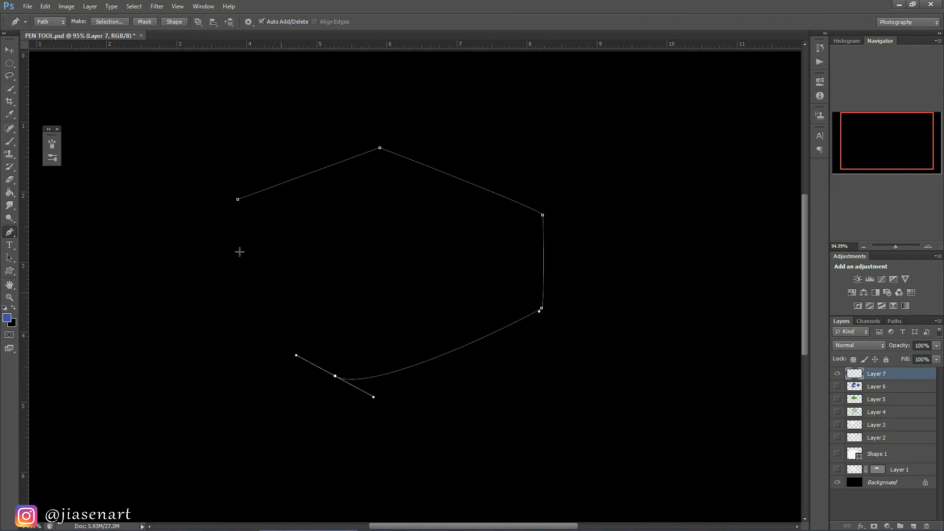
pyautogui.click(238, 201)
# Add anchor points on the path's upper-left and left edges with the Add Anchor Point tool, bending the left edge inward
pyautogui.click(10, 231)
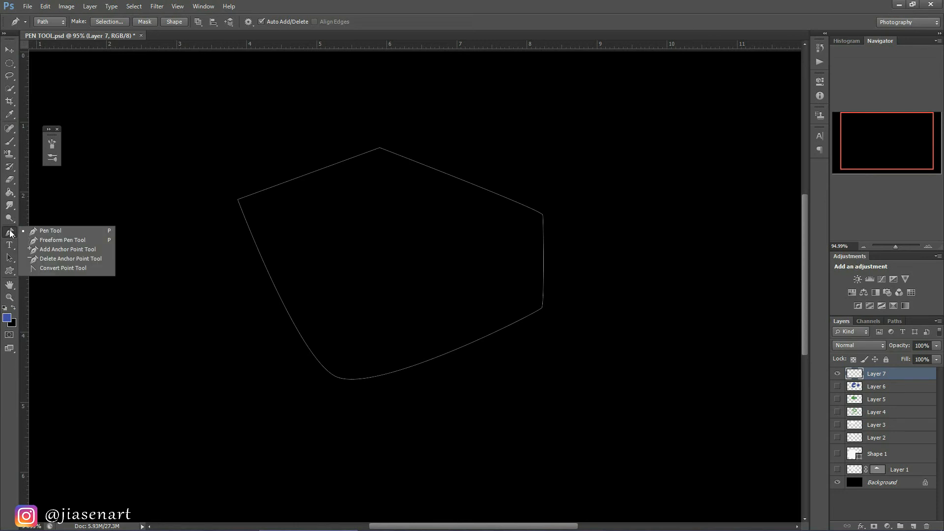
pyautogui.click(47, 249)
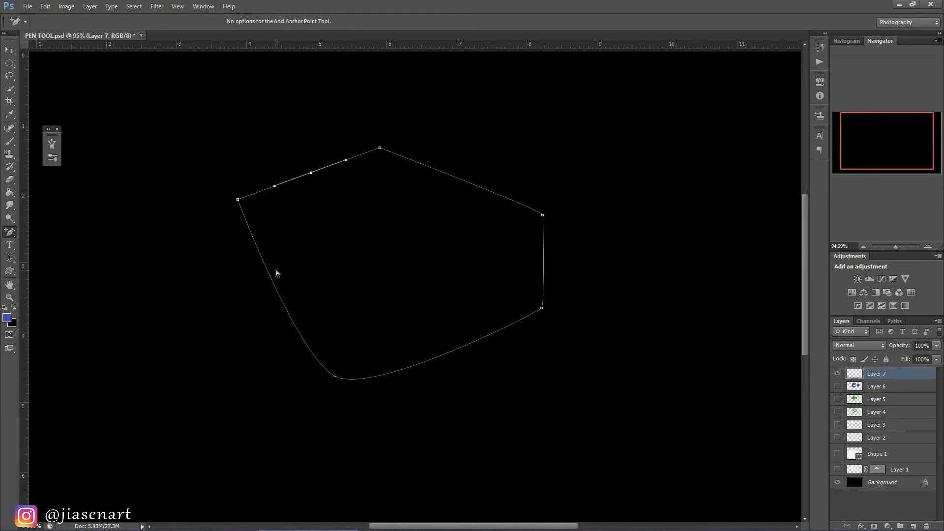
pyautogui.moveTo(270, 275); pyautogui.dragTo(281, 240)
# Remove the two added anchor points from the left and upper-left edges with the Delete Anchor Point tool
pyautogui.click(10, 232)
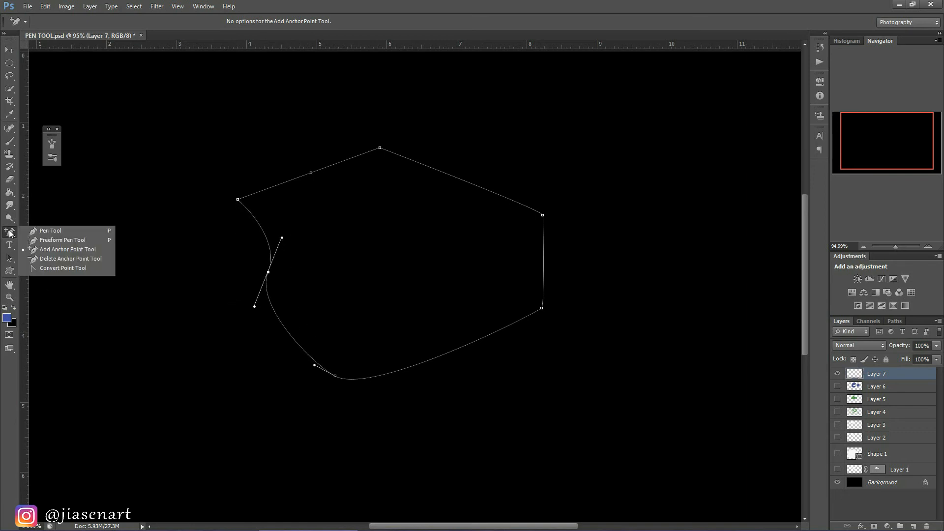
pyautogui.click(44, 259)
pyautogui.click(268, 273)
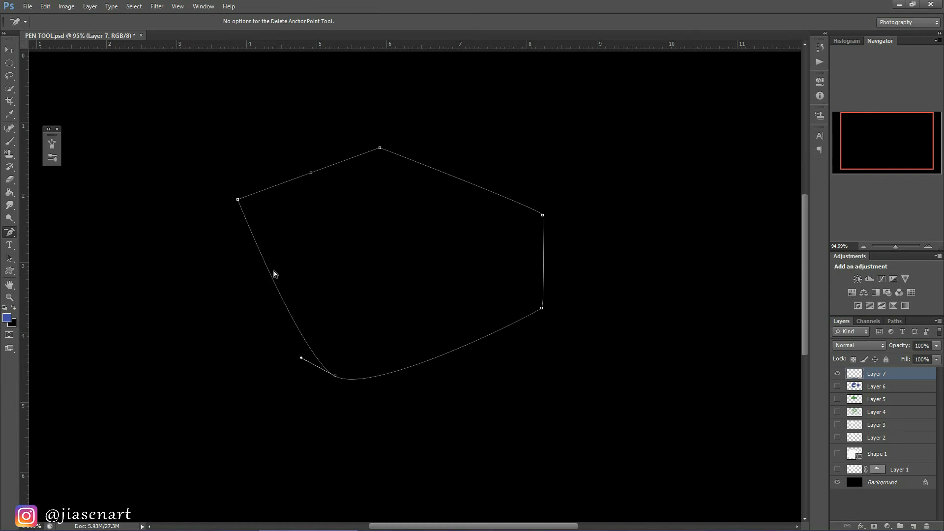
pyautogui.click(310, 174)
# With the Pen tool, move the path's top anchor point downward and angle its direction handles to form an S-shaped upper edge
pyautogui.click(8, 235)
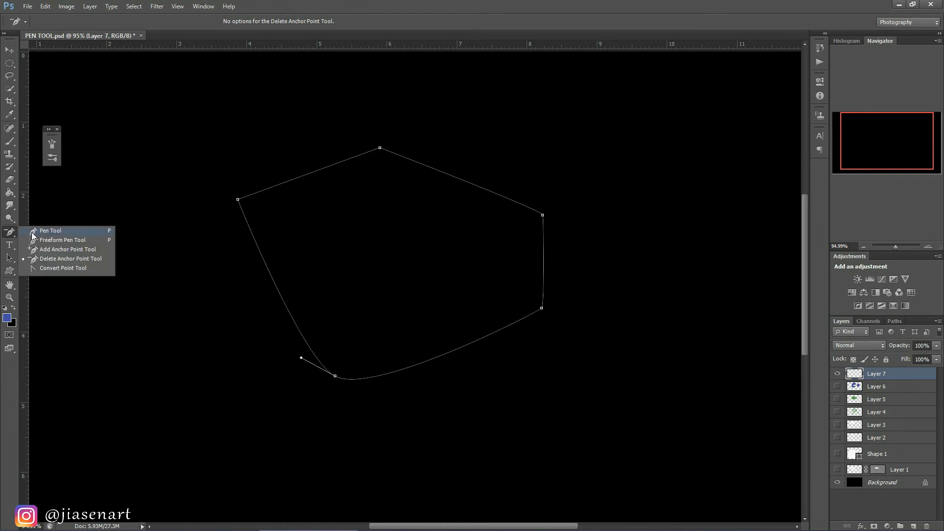
pyautogui.click(50, 231)
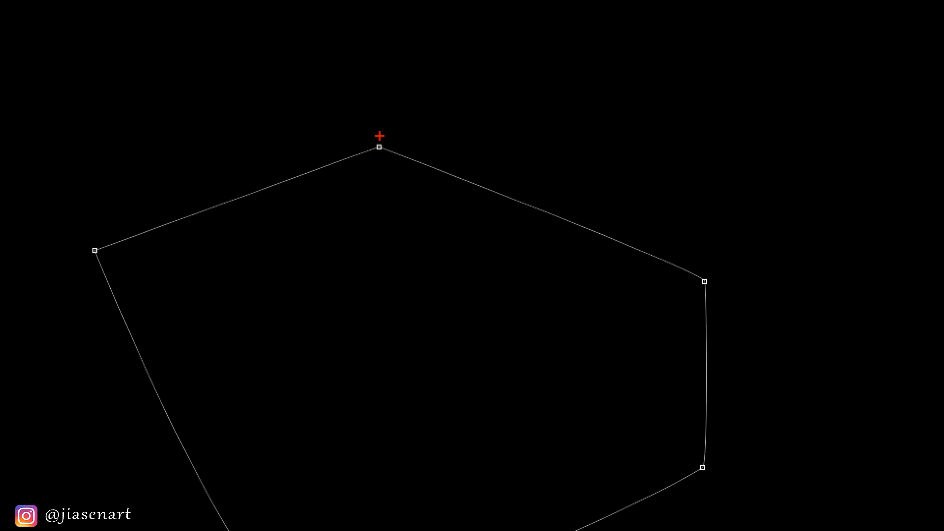
pyautogui.moveTo(379, 136); pyautogui.dragTo(379, 135)
pyautogui.moveTo(476, 199); pyautogui.dragTo(541, 230)
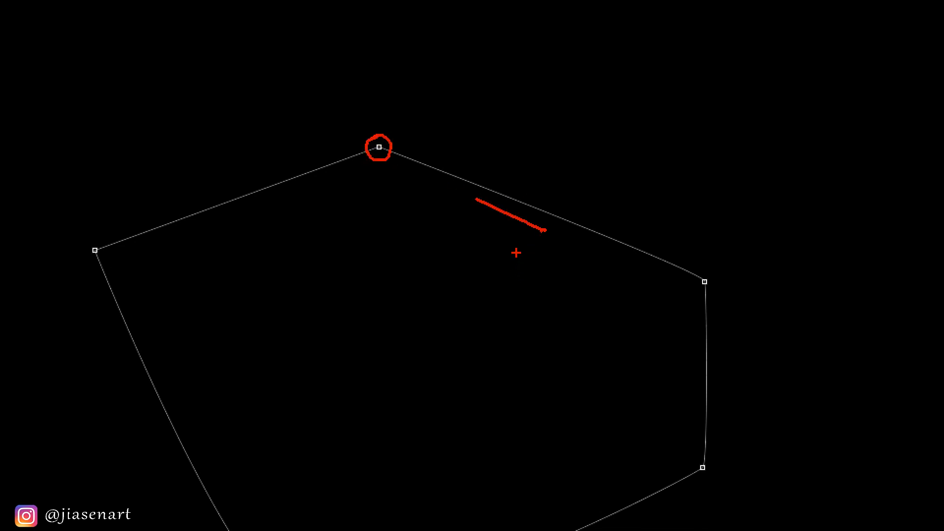
pyautogui.click(379, 148)
pyautogui.click(395, 184)
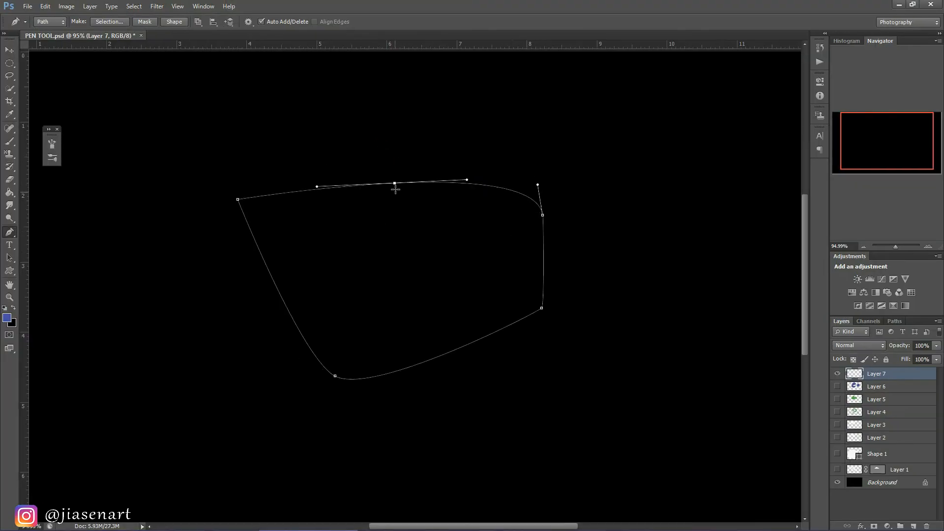
pyautogui.click(394, 184)
pyautogui.moveTo(395, 191); pyautogui.dragTo(418, 211)
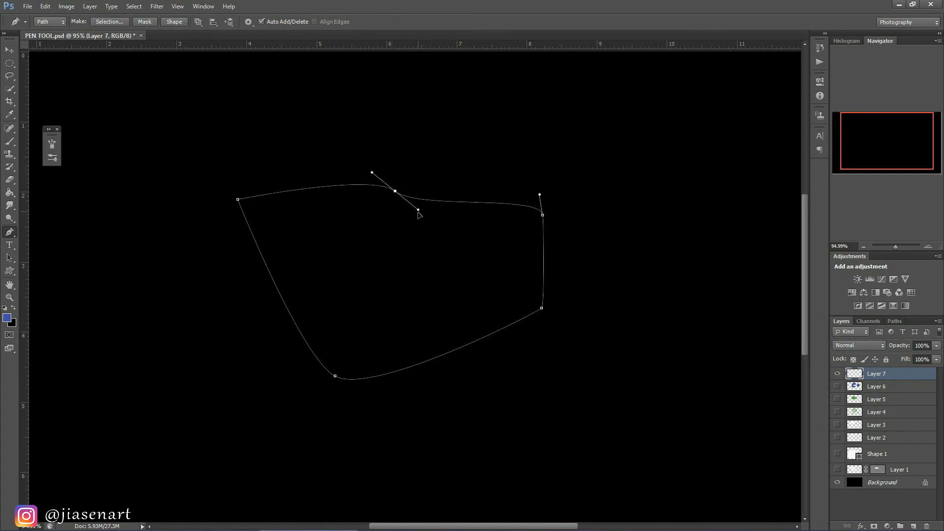
# Use the Convert Point tool to reshape the curves at the path's top-middle and left corner anchor points
pyautogui.click(9, 234)
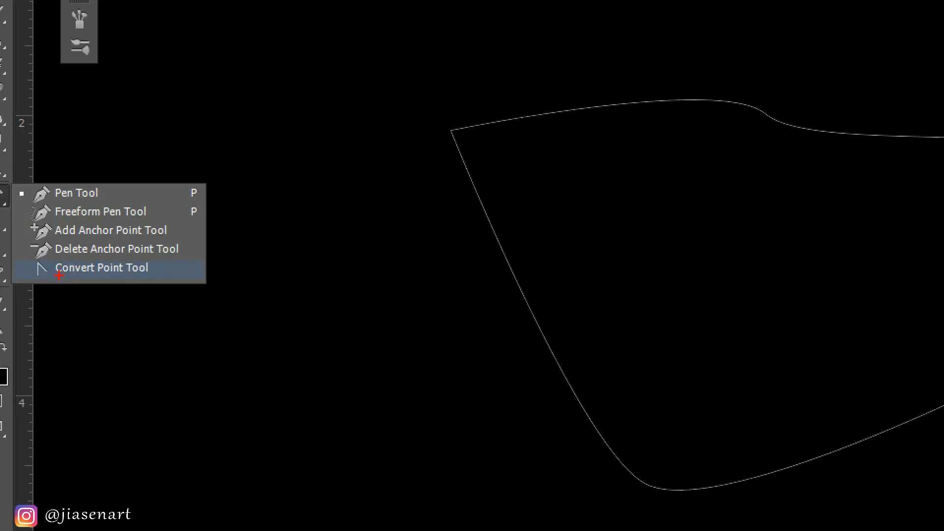
pyautogui.click(62, 271)
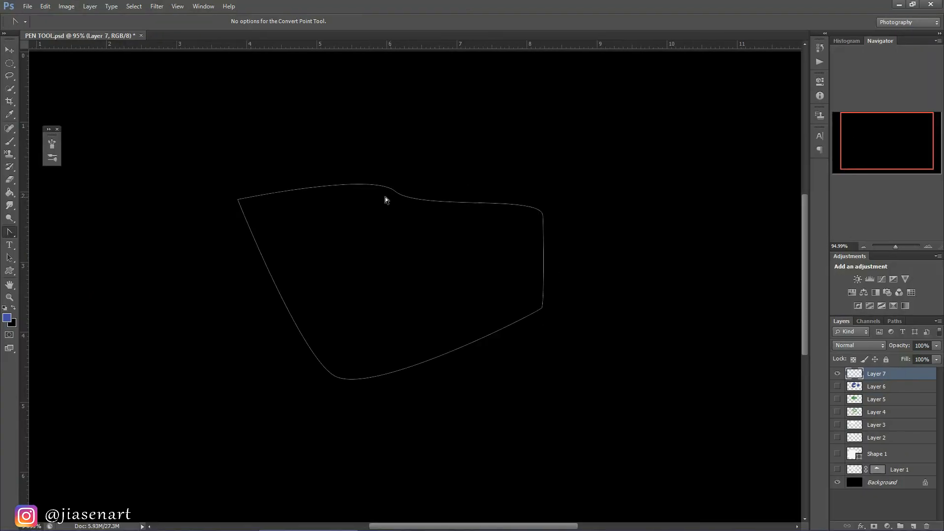
pyautogui.moveTo(391, 191); pyautogui.dragTo(454, 181)
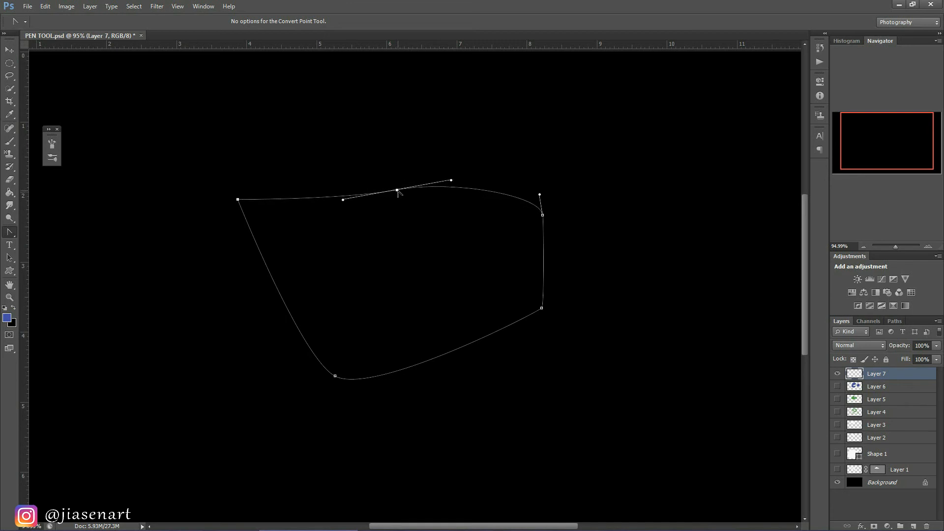
pyautogui.moveTo(397, 190)
pyautogui.mouseDown()
pyautogui.moveTo(406, 178)
pyautogui.moveTo(386, 196)
pyautogui.mouseUp()
pyautogui.moveTo(238, 200); pyautogui.dragTo(407, 109)
pyautogui.moveTo(407, 184); pyautogui.dragTo(625, 173)
pyautogui.moveTo(397, 190); pyautogui.dragTo(328, 231)
# Convert the upper-right anchor point to a smooth point, adjust its handles individually, and pull out new handles sloping down to the right
pyautogui.moveTo(543, 215); pyautogui.dragTo(589, 192)
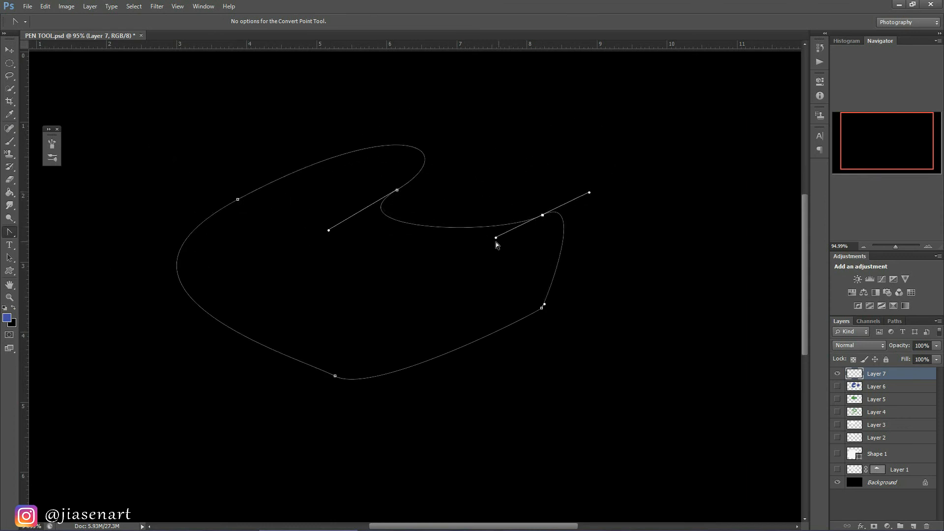
pyautogui.moveTo(495, 238); pyautogui.dragTo(506, 259)
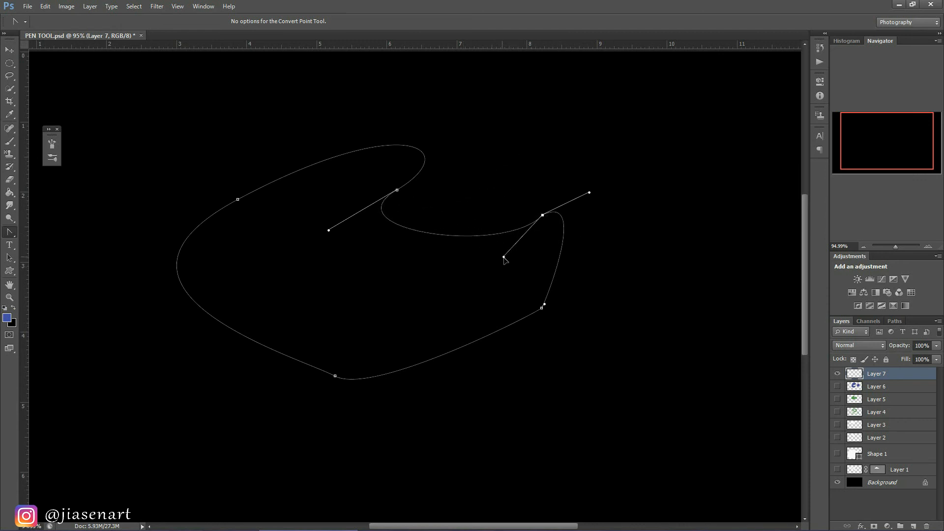
pyautogui.moveTo(590, 194); pyautogui.dragTo(624, 178)
pyautogui.moveTo(543, 216); pyautogui.dragTo(602, 274)
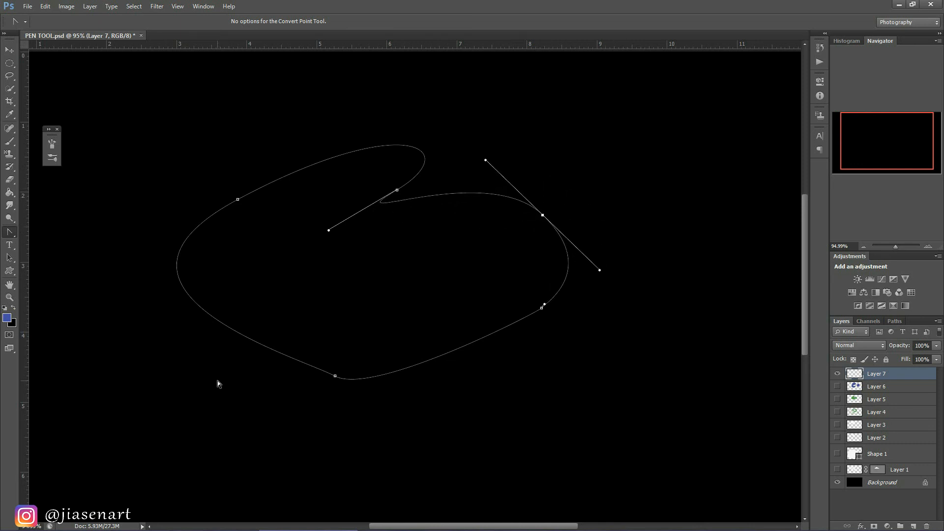
# Fill the reshaped path on Layer 7 with the foreground colour at 100% opacity in Normal mode and delete the path
pyautogui.rightClick(370, 251)
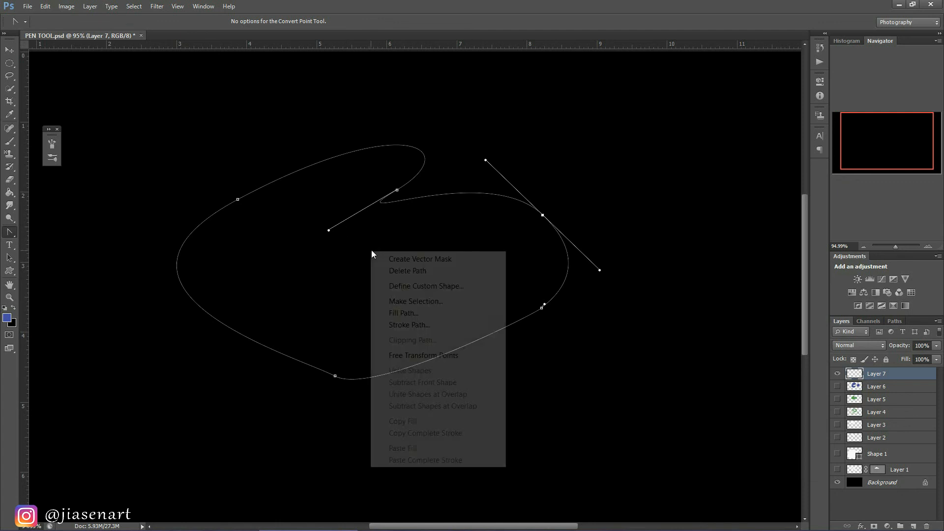
pyautogui.click(403, 313)
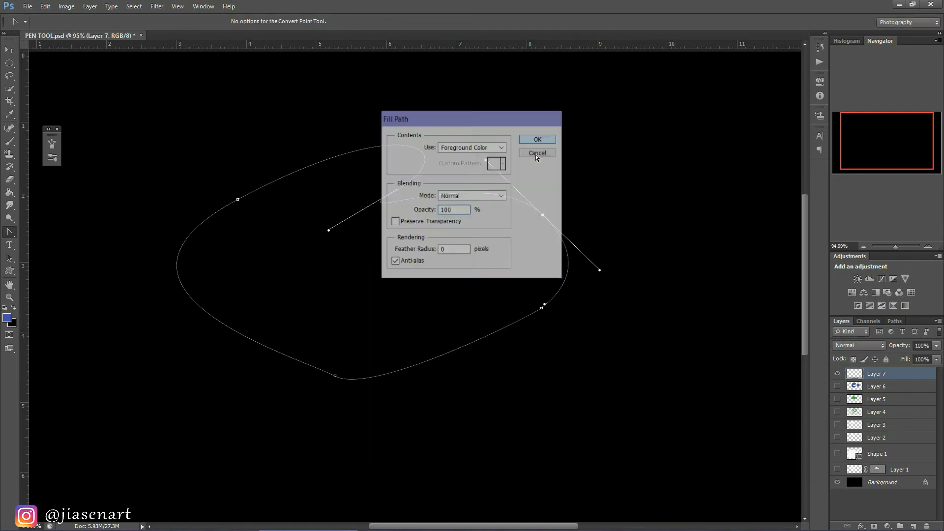
pyautogui.click(537, 138)
pyautogui.rightClick(490, 231)
pyautogui.click(514, 247)
# Hide Layer 7 and, on a new layer, draw a closed half-heart path with a curved left side and straight right edge using the Pen tool
pyautogui.click(838, 375)
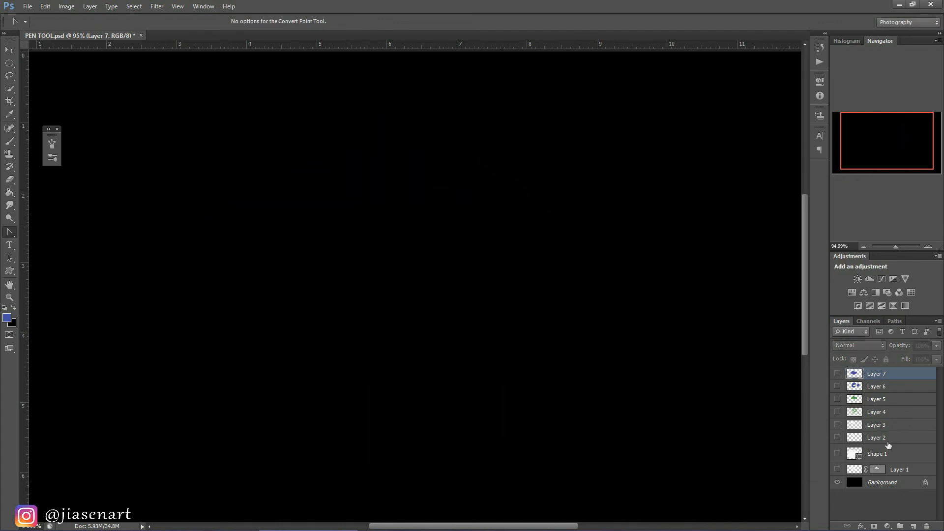
pyautogui.click(913, 525)
pyautogui.rightClick(9, 232)
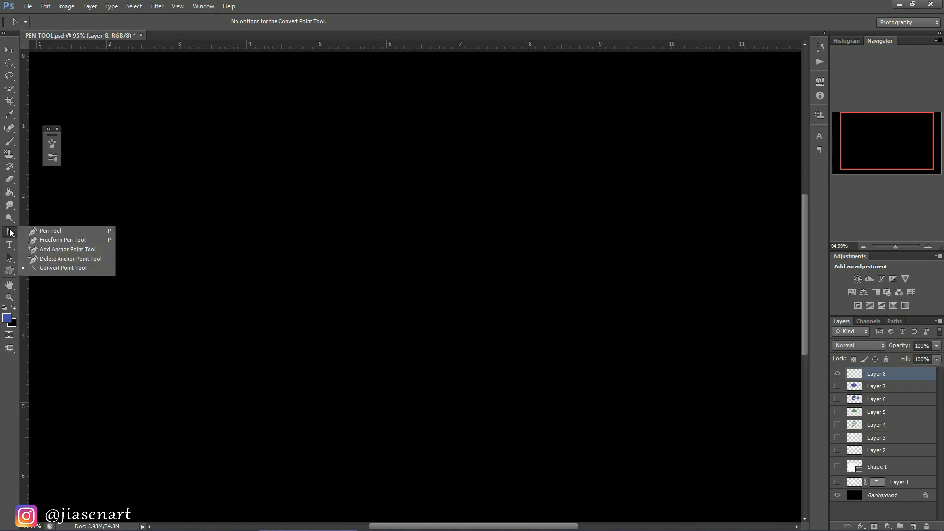
pyautogui.click(41, 231)
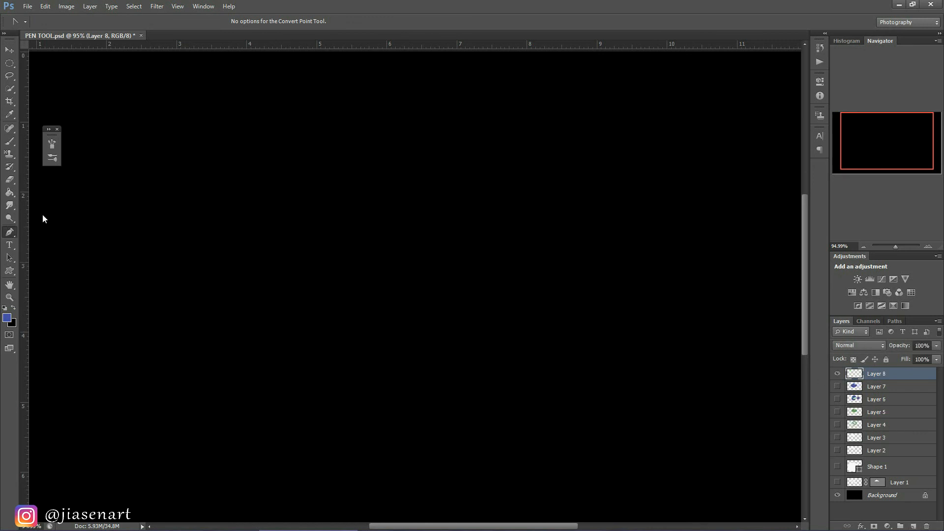
pyautogui.click(409, 210)
pyautogui.moveTo(266, 160); pyautogui.dragTo(216, 256)
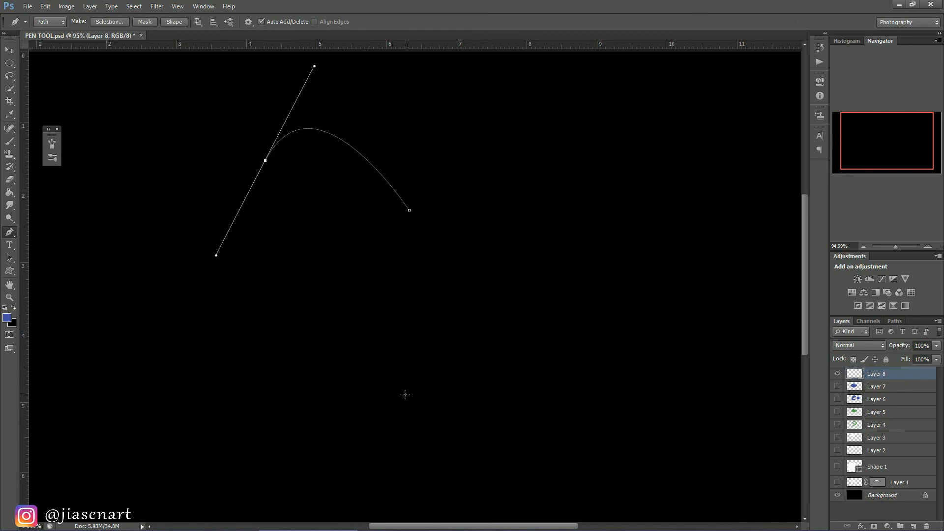
pyautogui.click(407, 396)
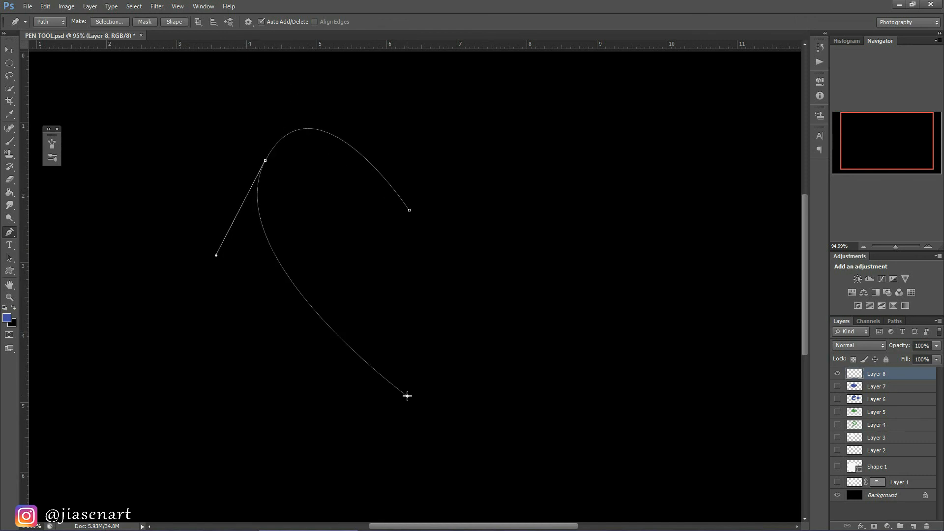
pyautogui.click(410, 213)
# Fill the half-heart path with the foreground colour and delete the path
pyautogui.rightClick(341, 198)
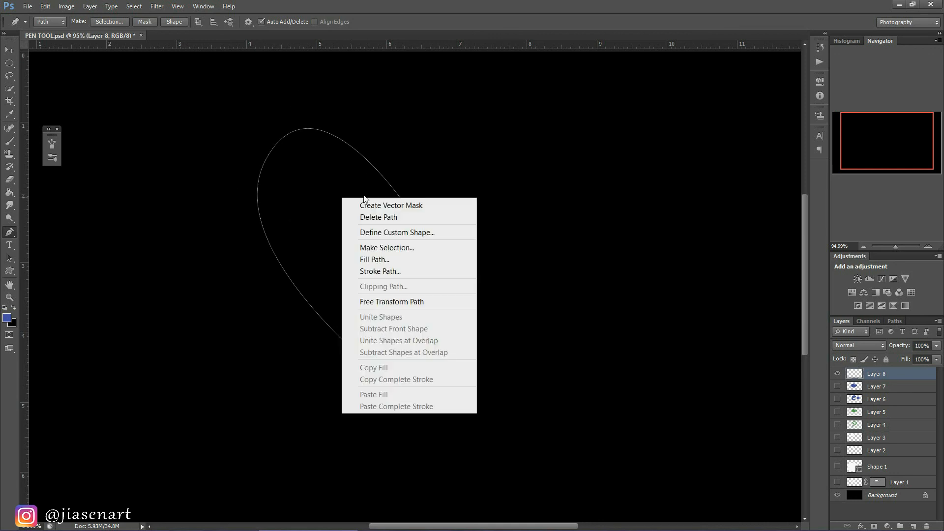
pyautogui.click(387, 262)
pyautogui.click(540, 141)
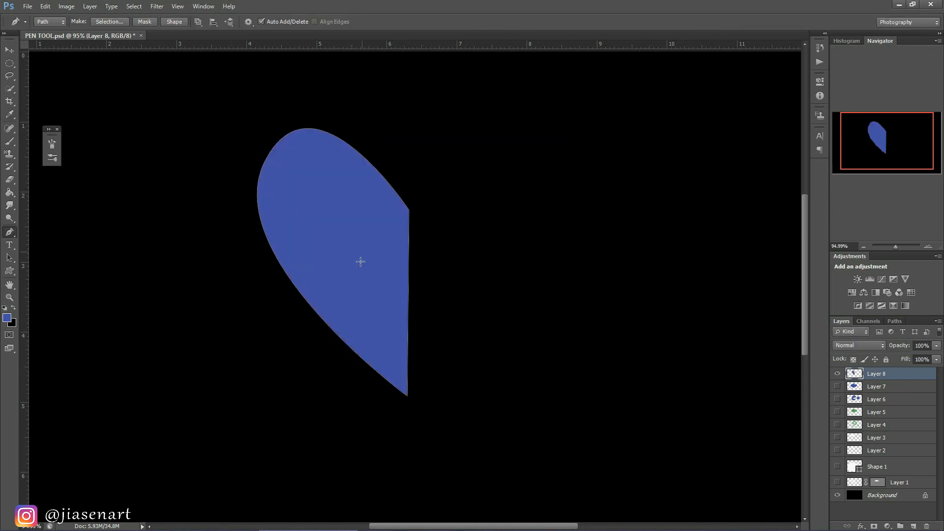
pyautogui.rightClick(366, 222)
pyautogui.click(393, 240)
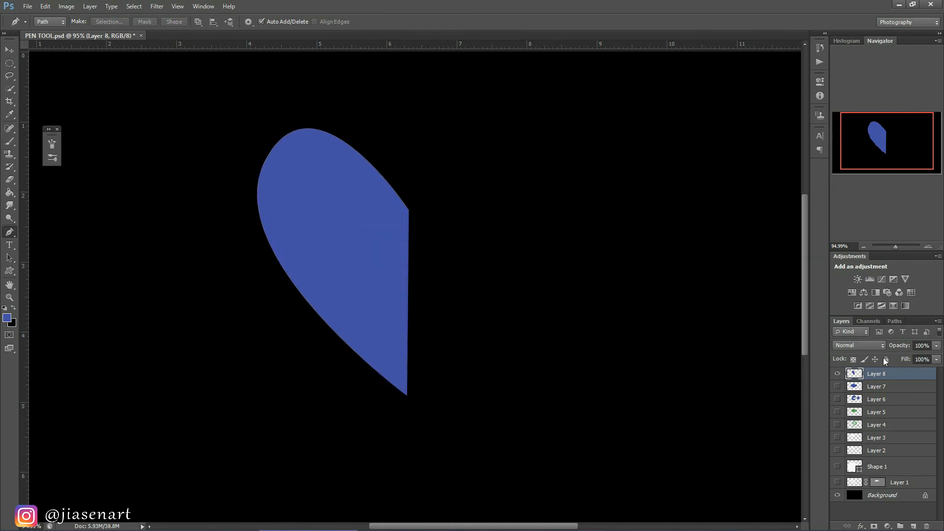
# Duplicate Layer 8 and flip the copy horizontally
pyautogui.rightClick(887, 378)
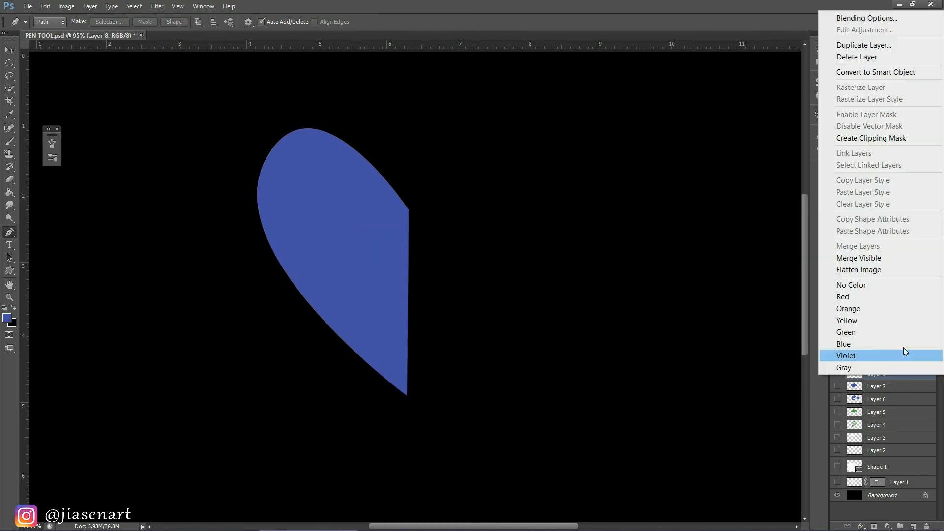
pyautogui.click(905, 45)
pyautogui.click(560, 161)
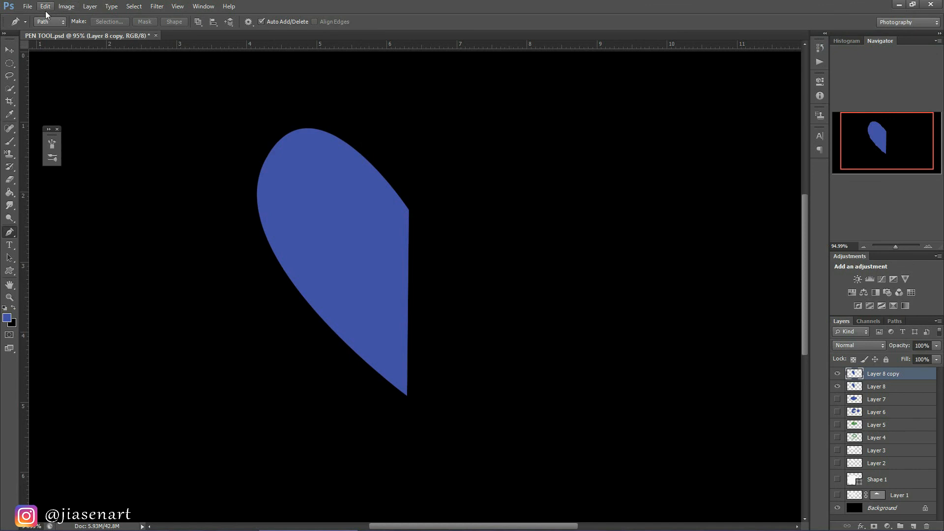
pyautogui.click(46, 7)
pyautogui.moveTo(162, 249)
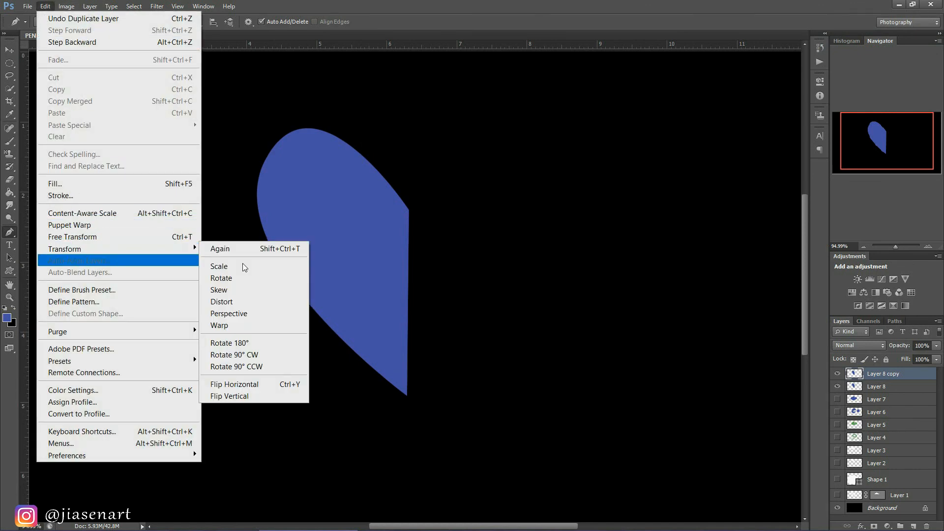
pyautogui.click(234, 384)
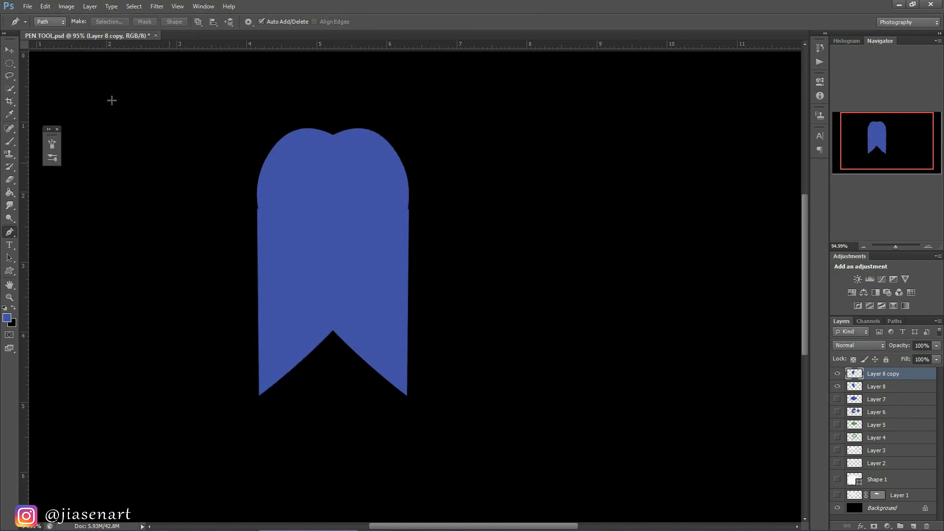
# Move the flipped copy about 2.1 in to the right to complete the heart, and merge it with Layer 8
pyautogui.press('v')
pyautogui.moveTo(339, 245); pyautogui.dragTo(475, 242)
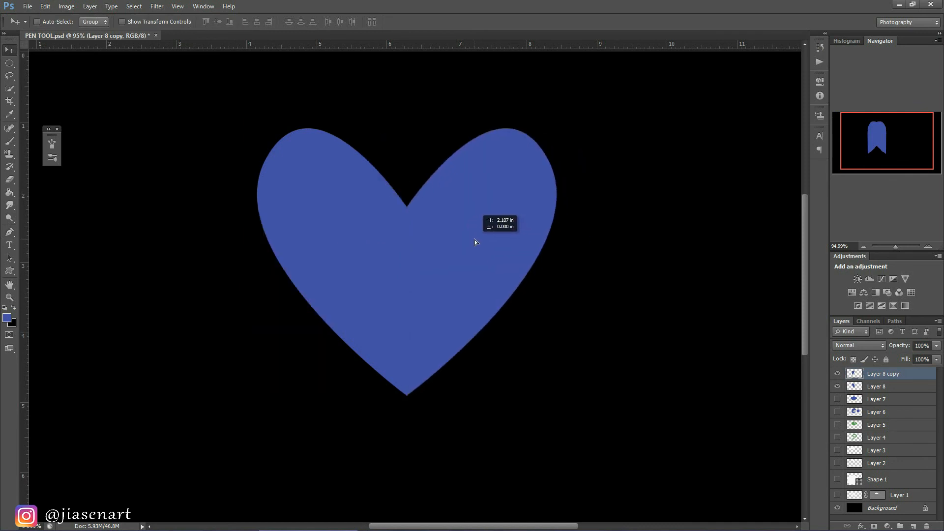
pyautogui.keyDown('shift'); pyautogui.click(875, 390); pyautogui.keyUp('shift')
pyautogui.hotkey('ctrl', 'e')
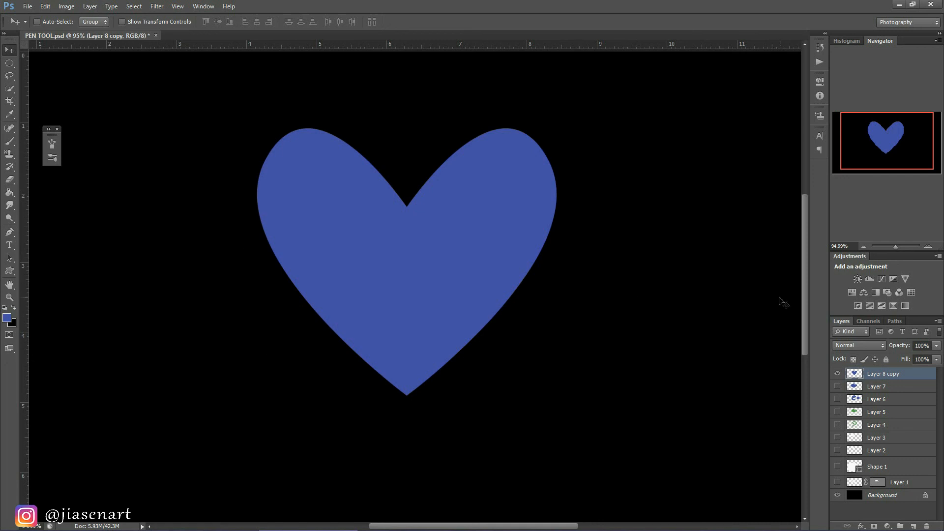
pyautogui.click(837, 374)
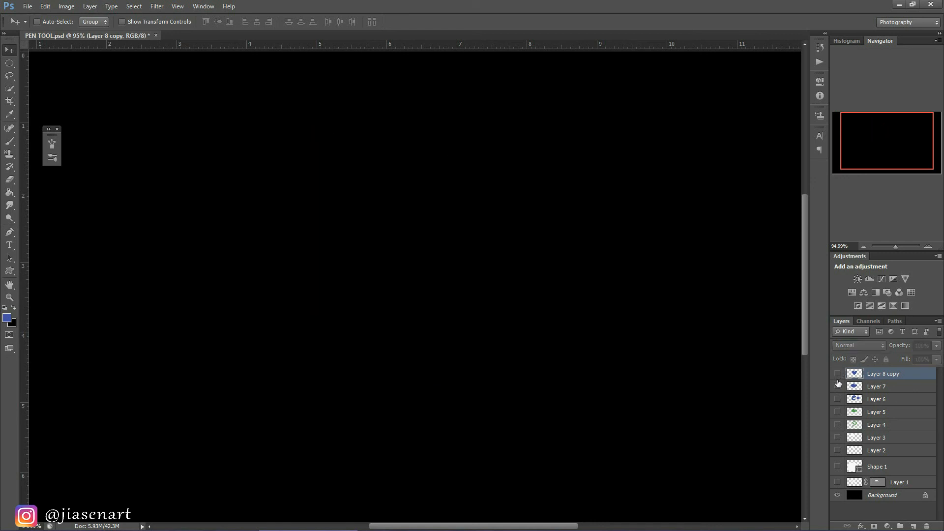
pyautogui.click(837, 374)
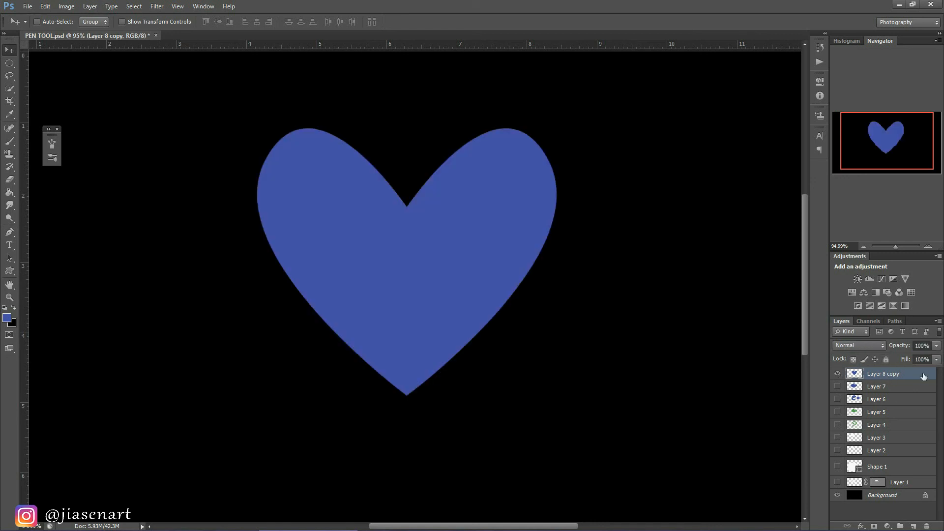